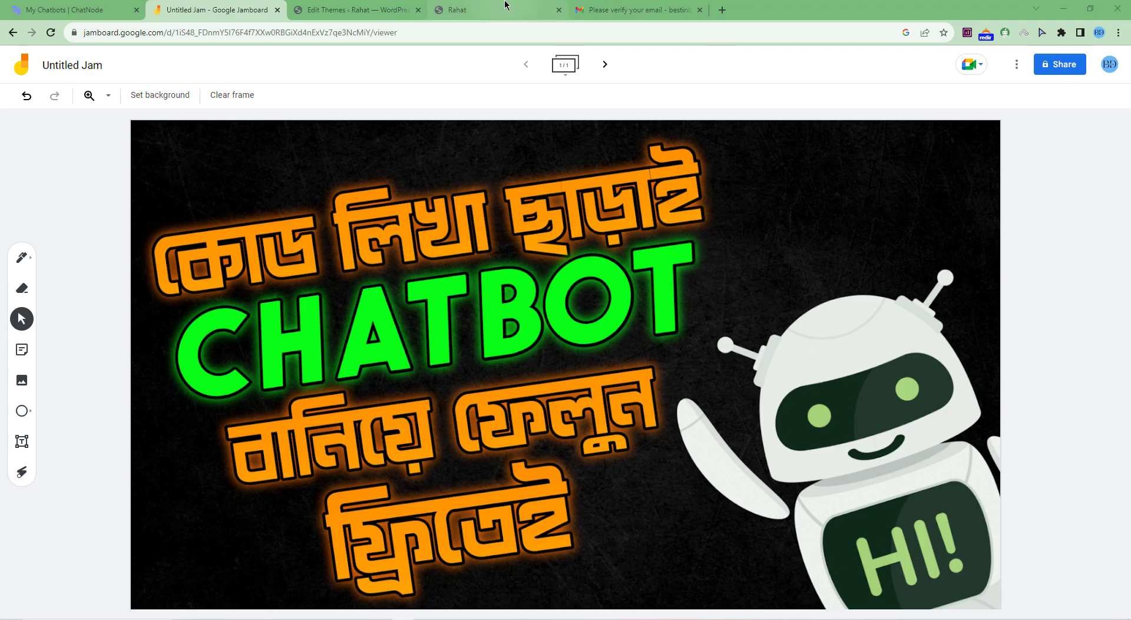
Step: Open the chatbot on the WordPress site's front page and send it the message "Smoothie"
left_click(456, 10)
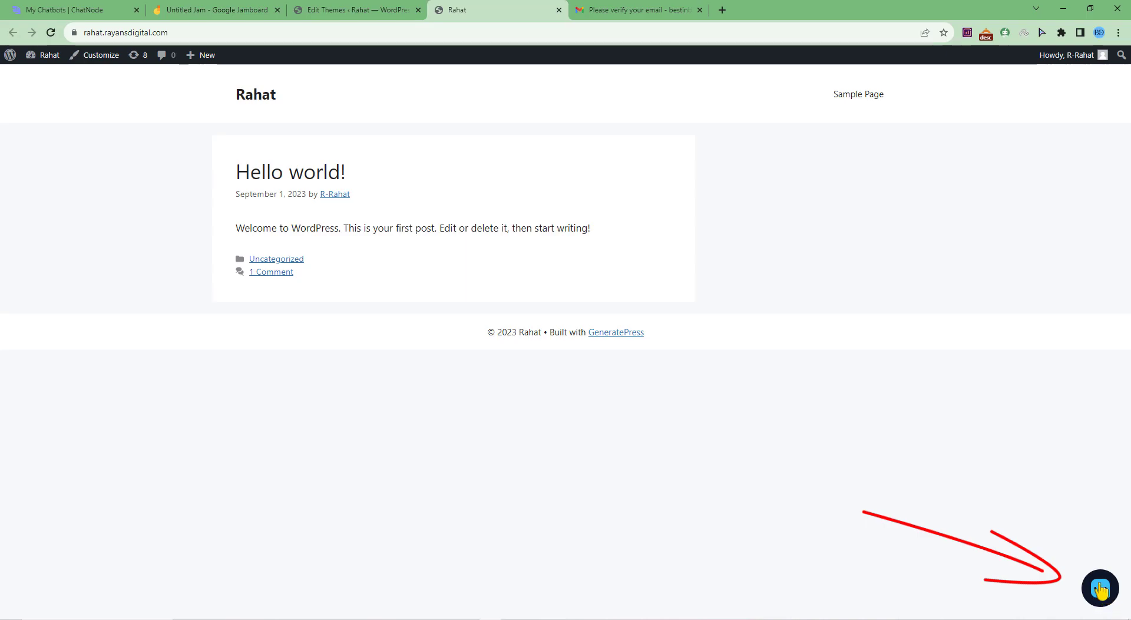
left_click(1100, 591)
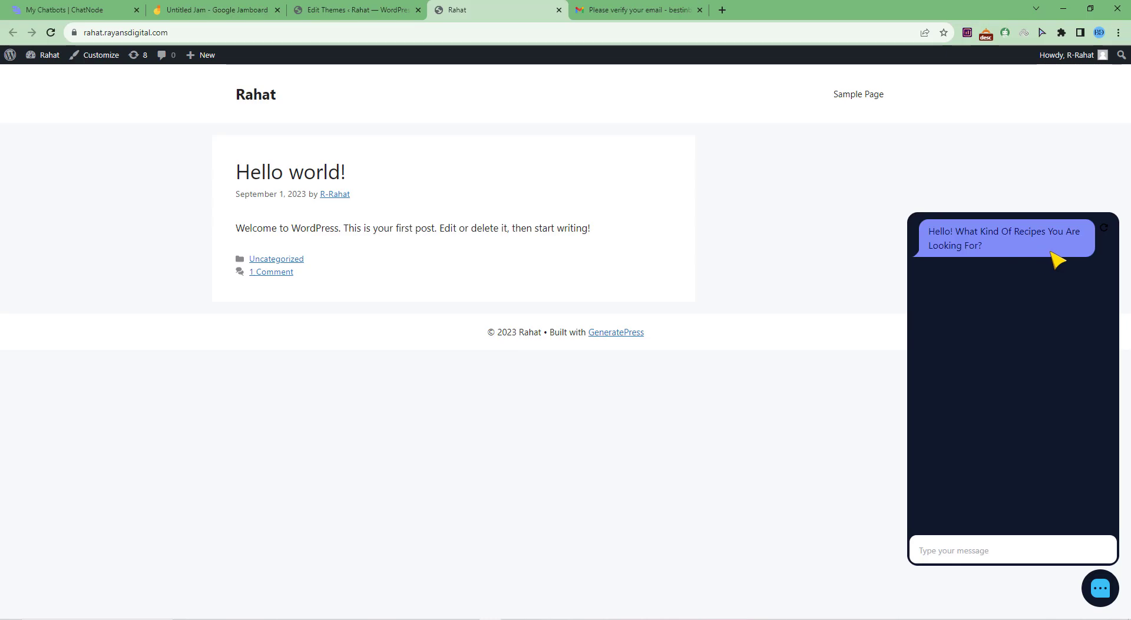
left_click(979, 546)
type("Sm")
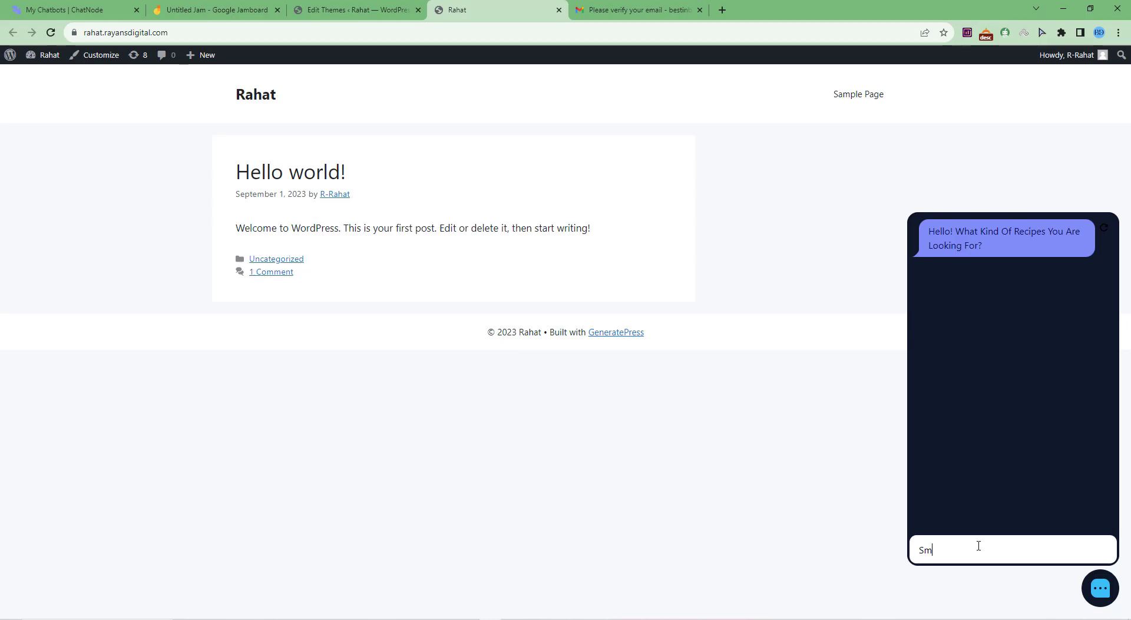
type("oothie Rec")
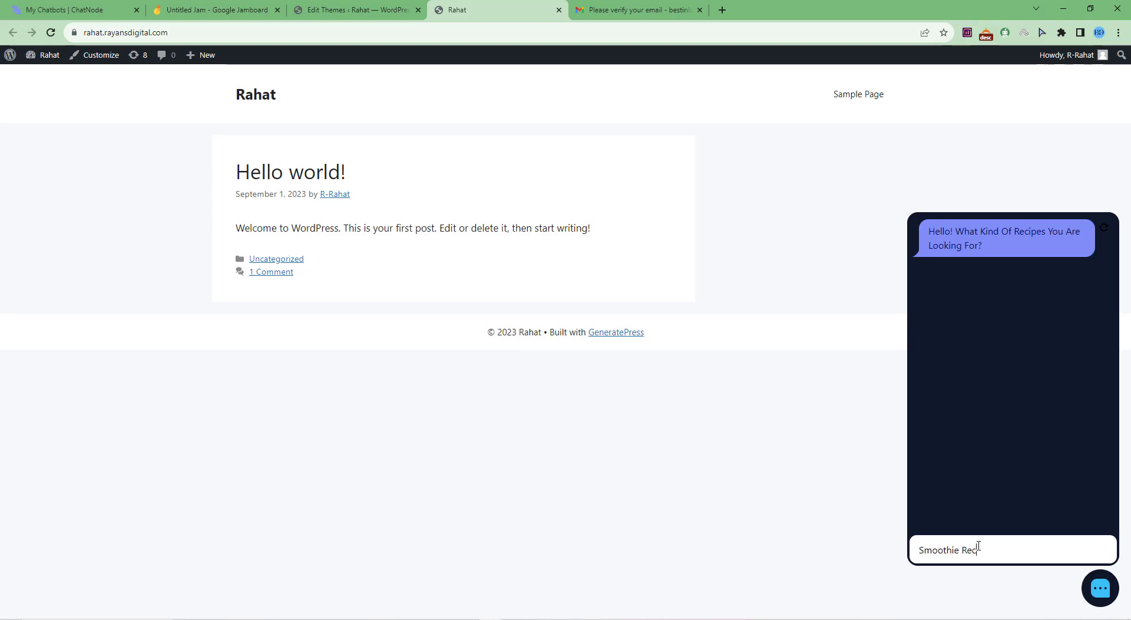
key("Return")
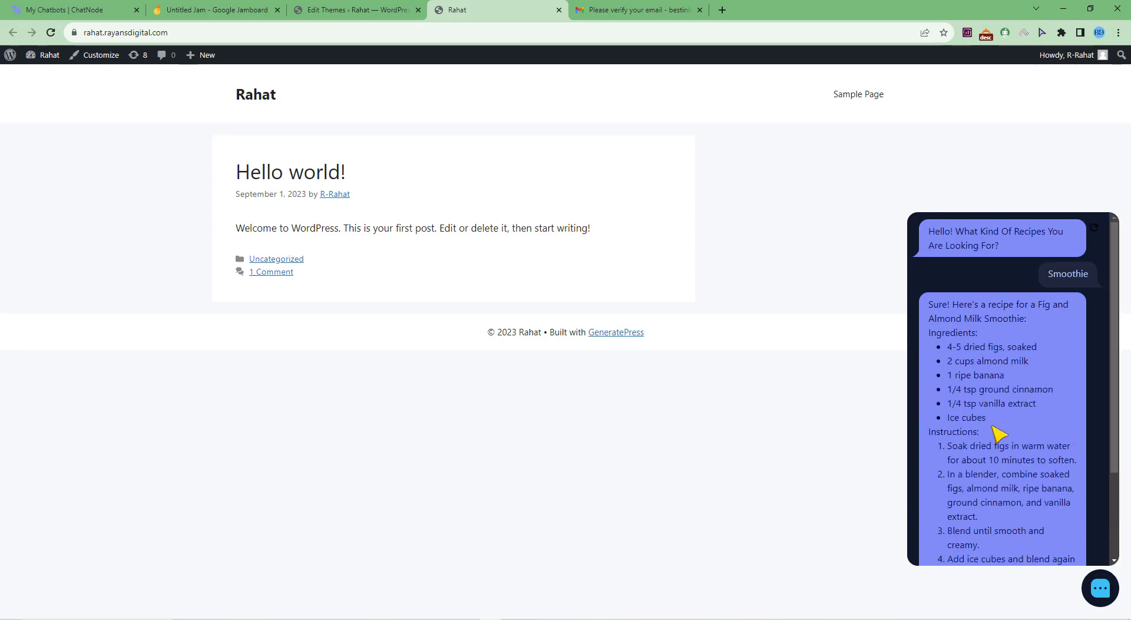
Step: Ask the recipe chatbot for a further recipe with the message "give me another"
left_click(967, 552)
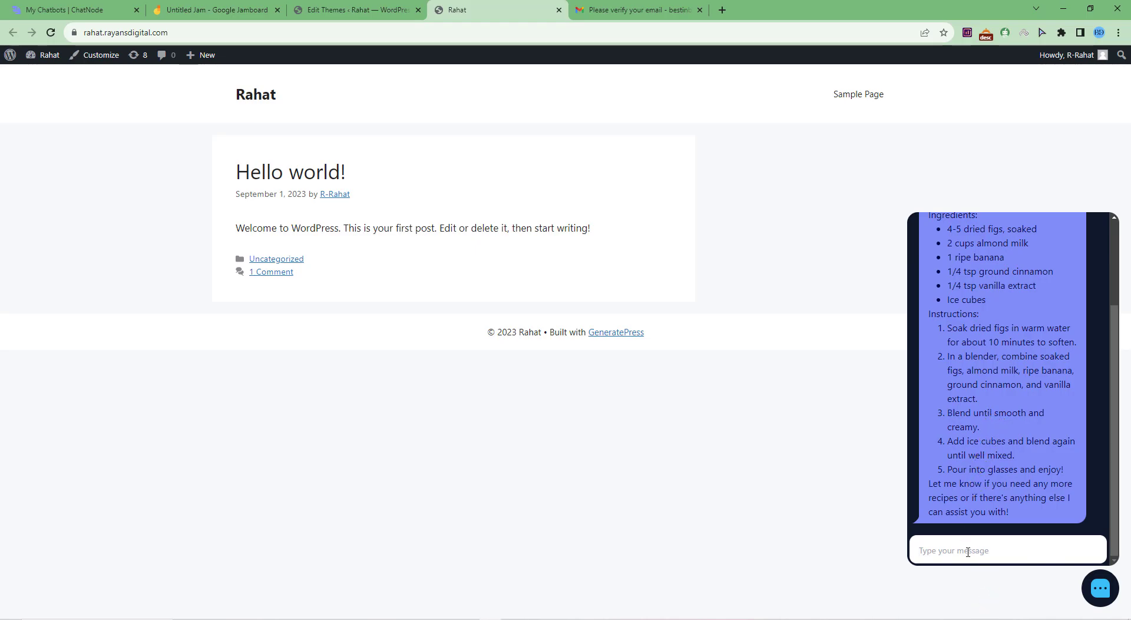
type("give me another")
key("Return")
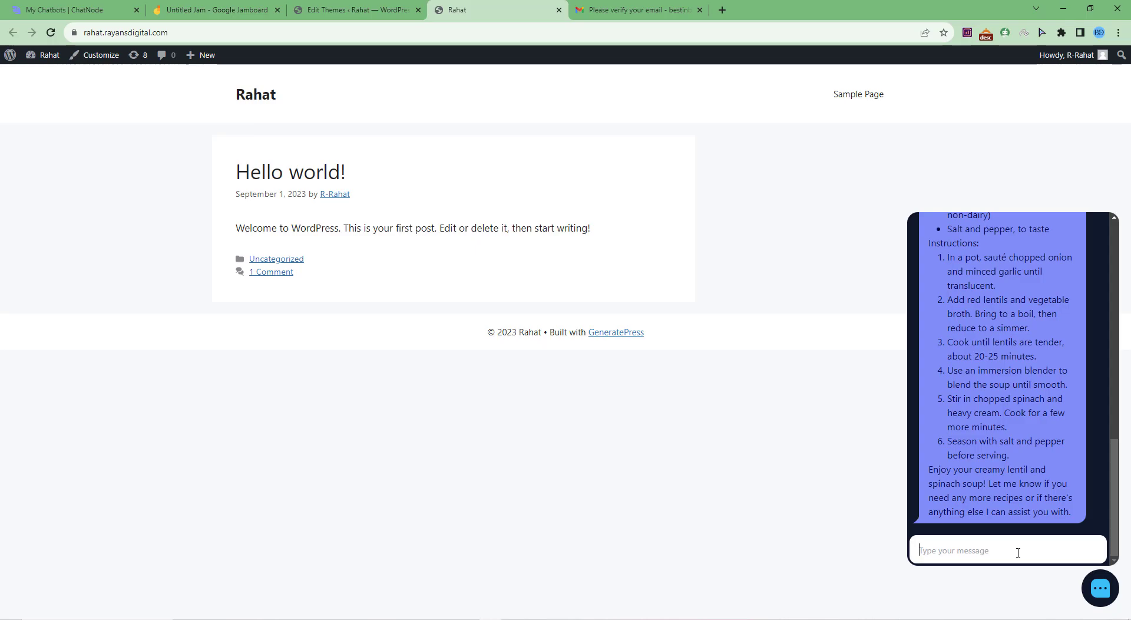
left_click(1018, 552)
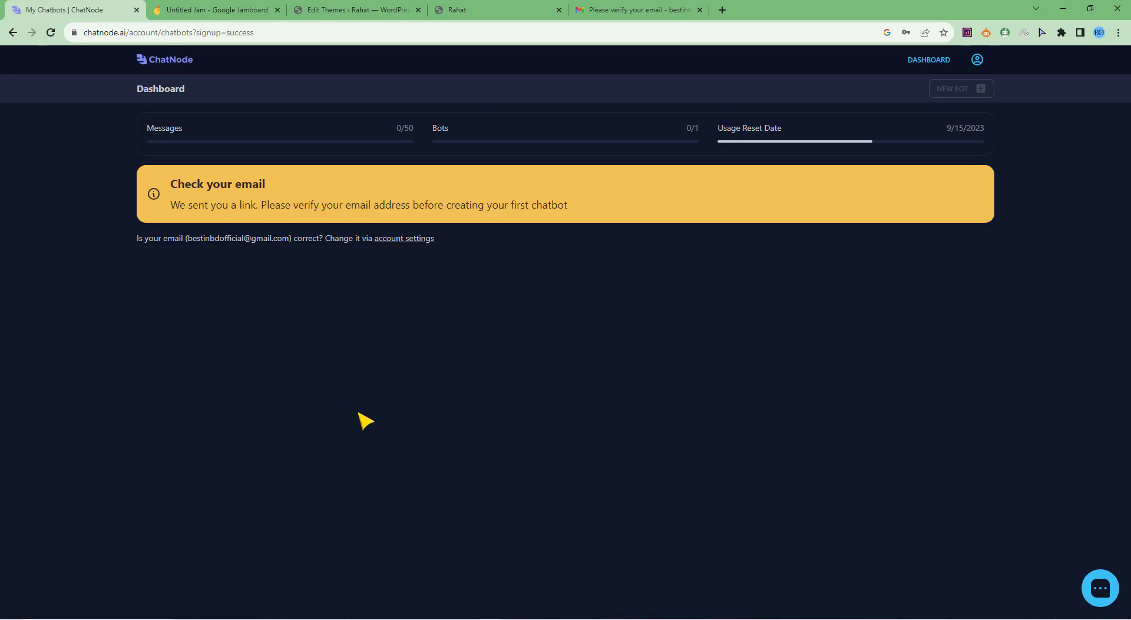
Step: Start creating a free chatbot from the ChatNode home page and confirm the account's email through the verification message in Gmail
left_click(167, 61)
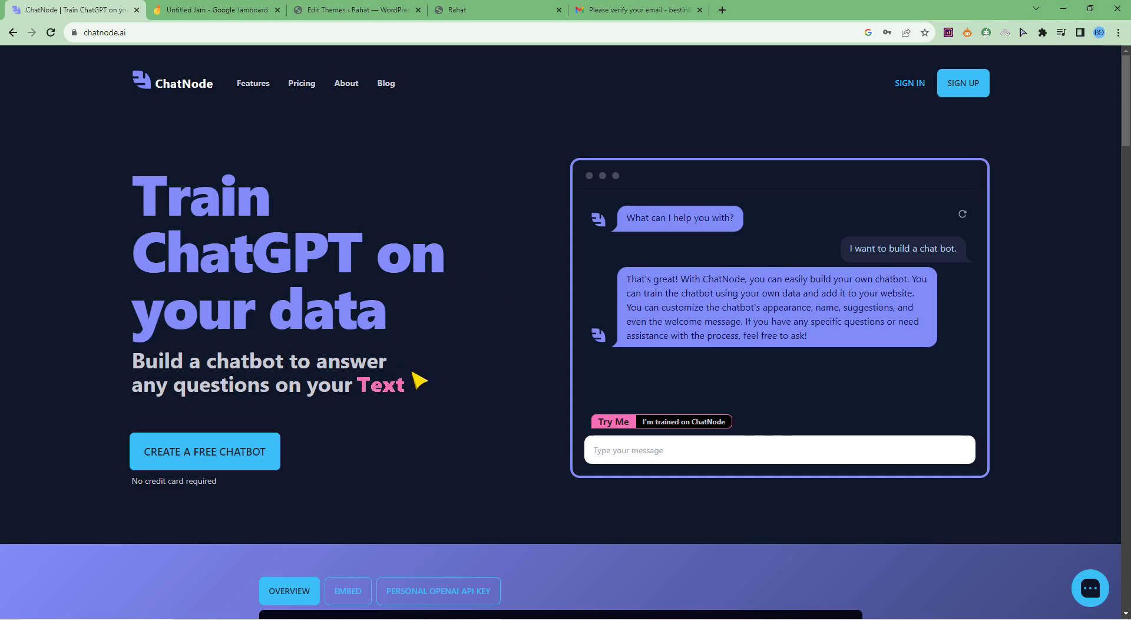
left_click(250, 464)
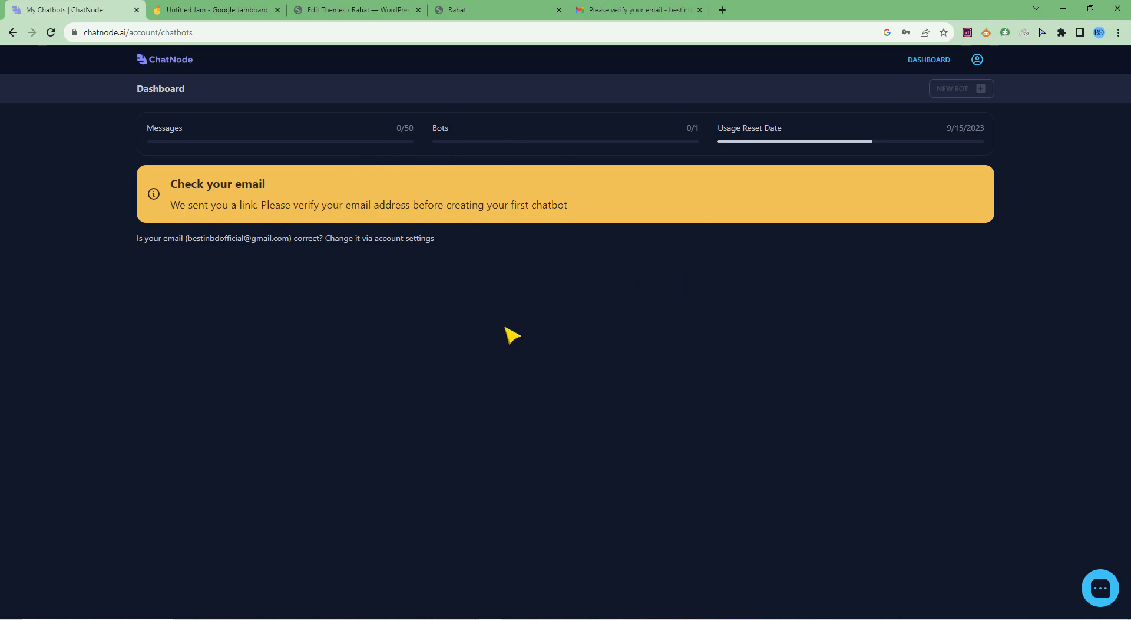
left_click(648, 12)
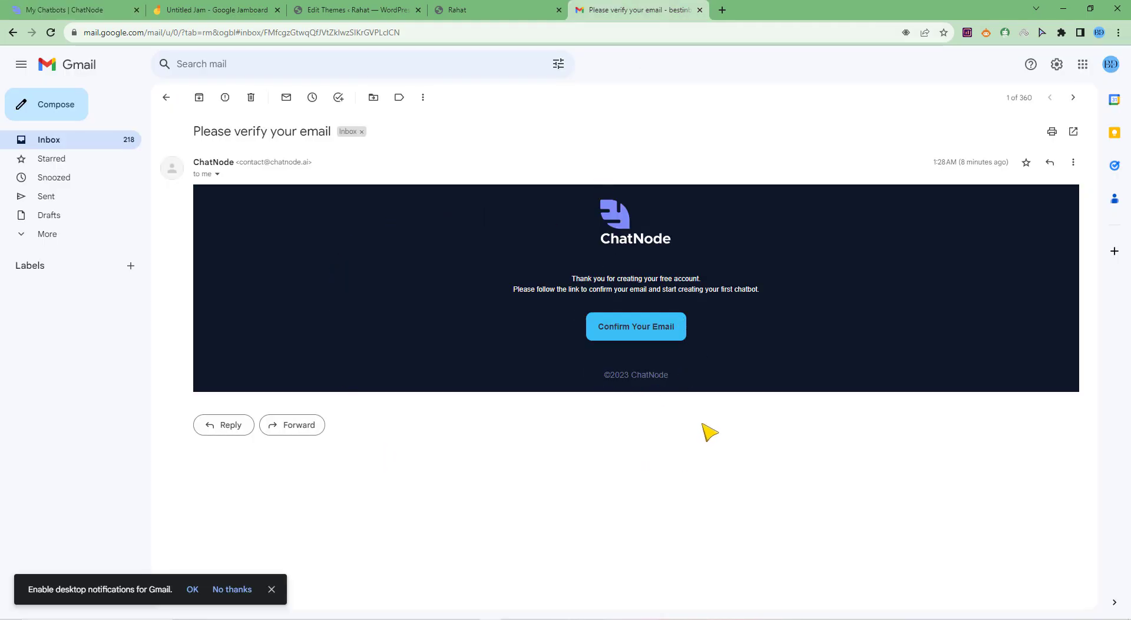
left_click(662, 329)
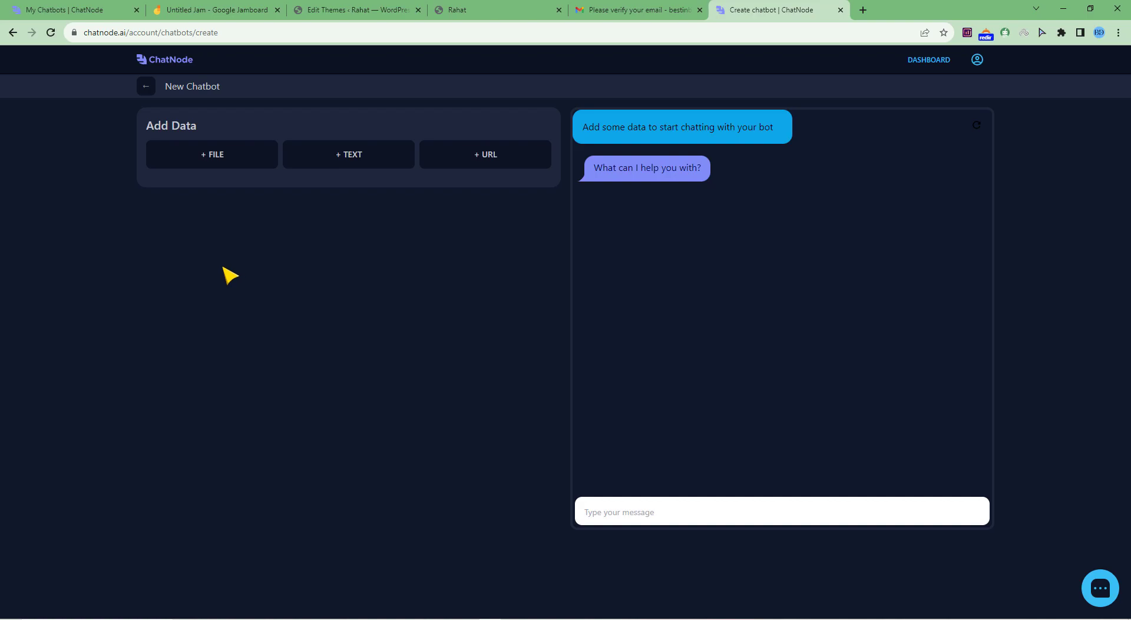
Step: Look at the text and URL options for adding data to the new chatbot
left_click(368, 170)
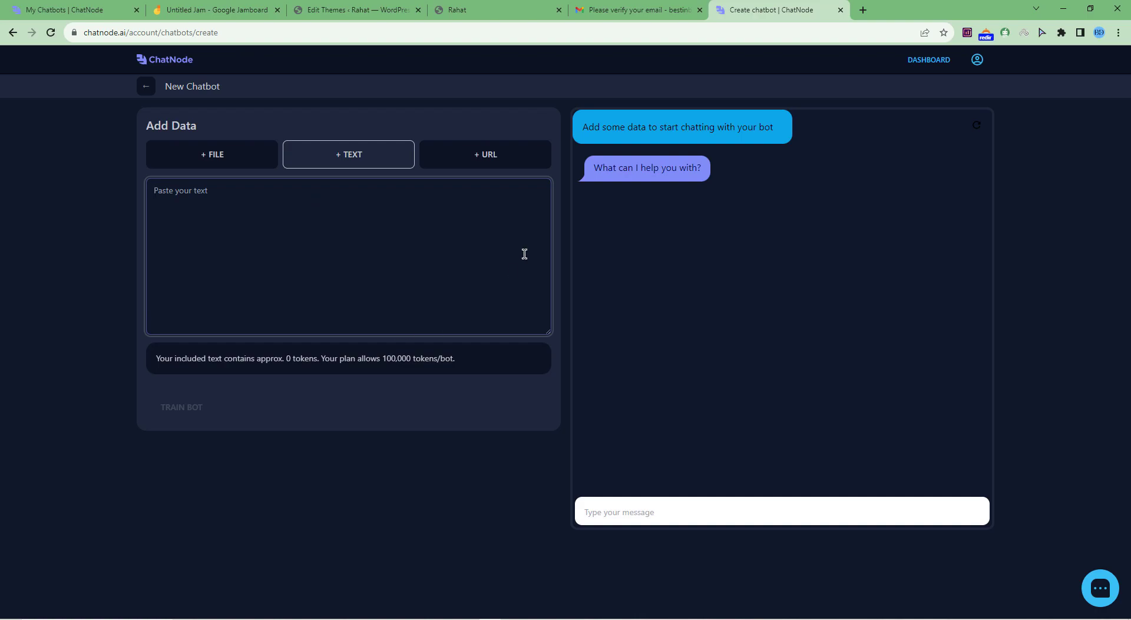
left_click(526, 162)
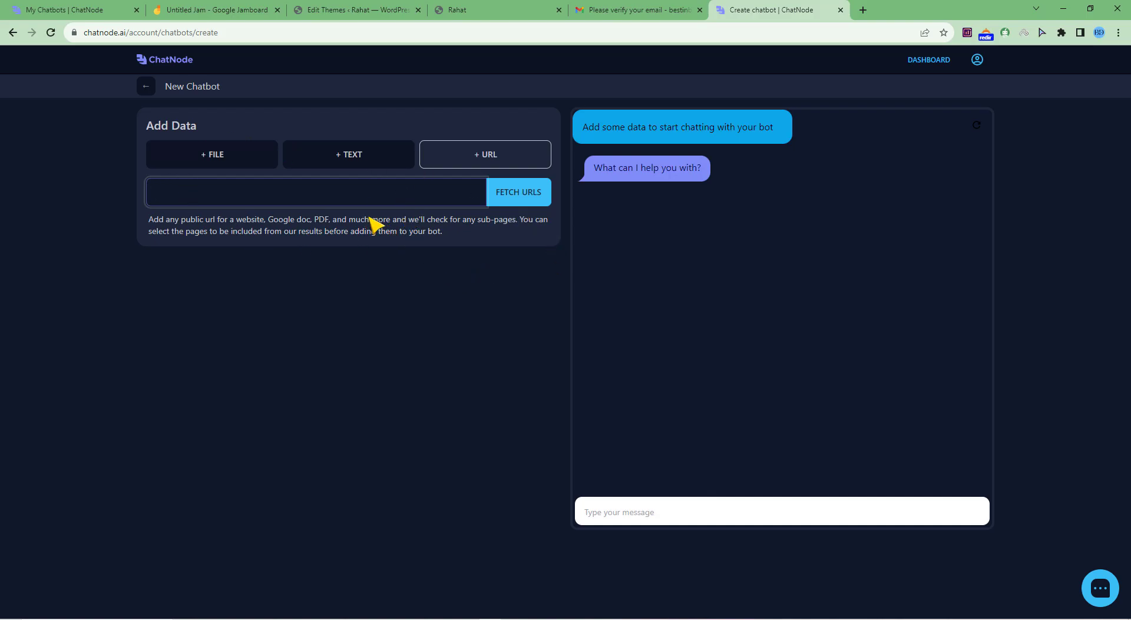
Step: Add SEO-for-Beginners.pdf from the YouTube Music folder in Documents as the chatbot's file data and train the bot
left_click(247, 156)
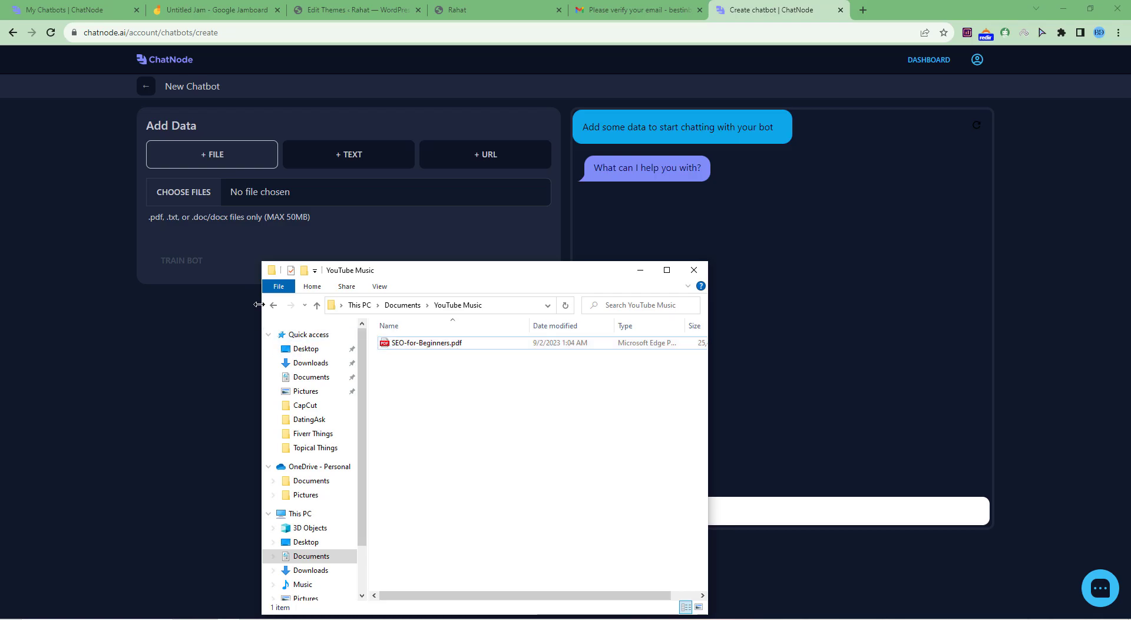
left_click(462, 345)
left_click(200, 195)
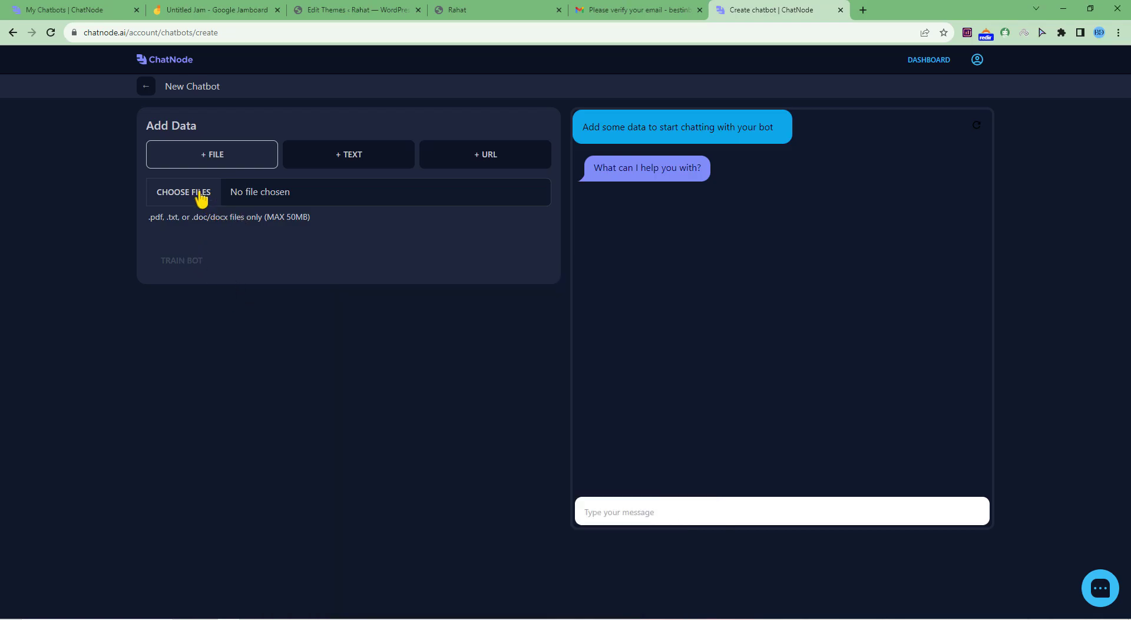
left_click(54, 248)
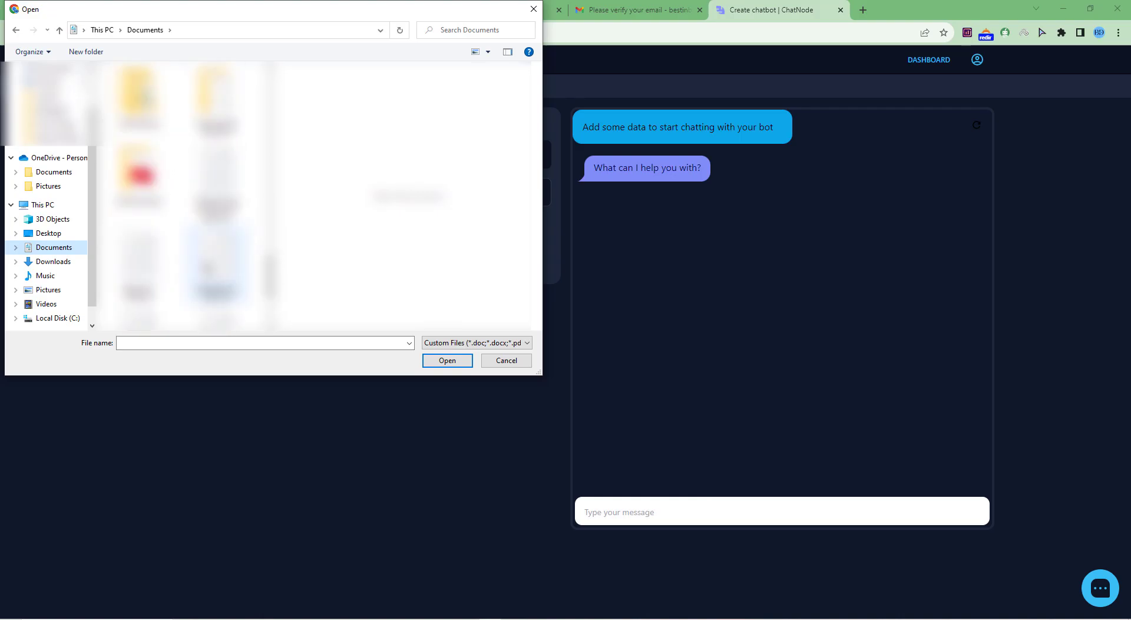
double_click(146, 194)
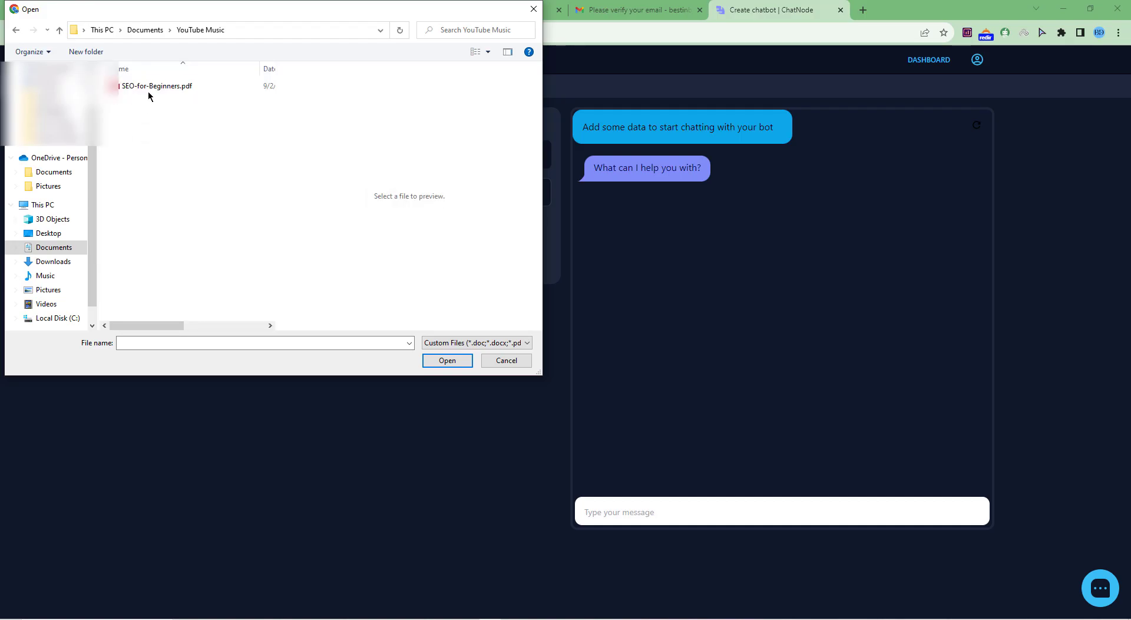
left_click(149, 93)
left_click(463, 361)
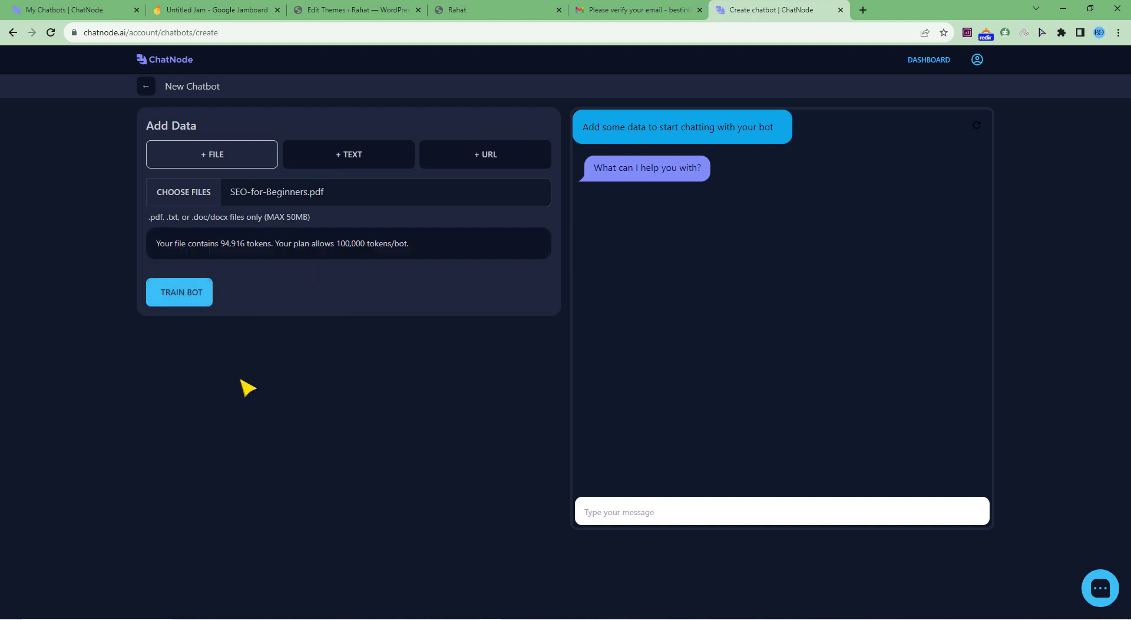
left_click(177, 300)
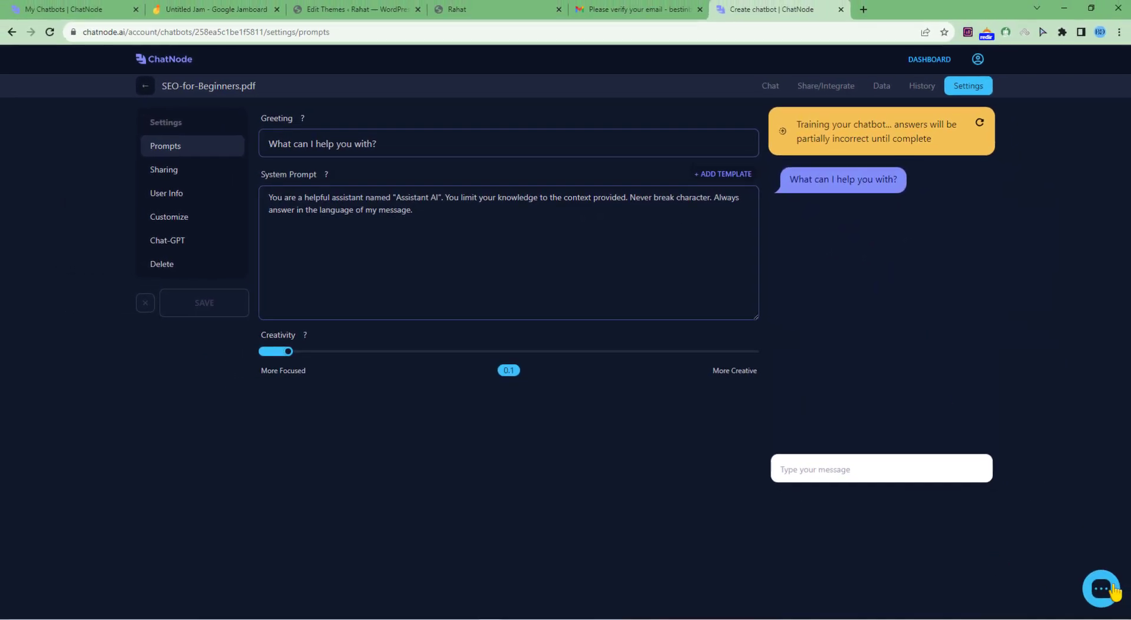
Step: Review the greeting of the recipe chatbot on the WordPress site and return to the new chatbot's prompt settings
left_click(466, 9)
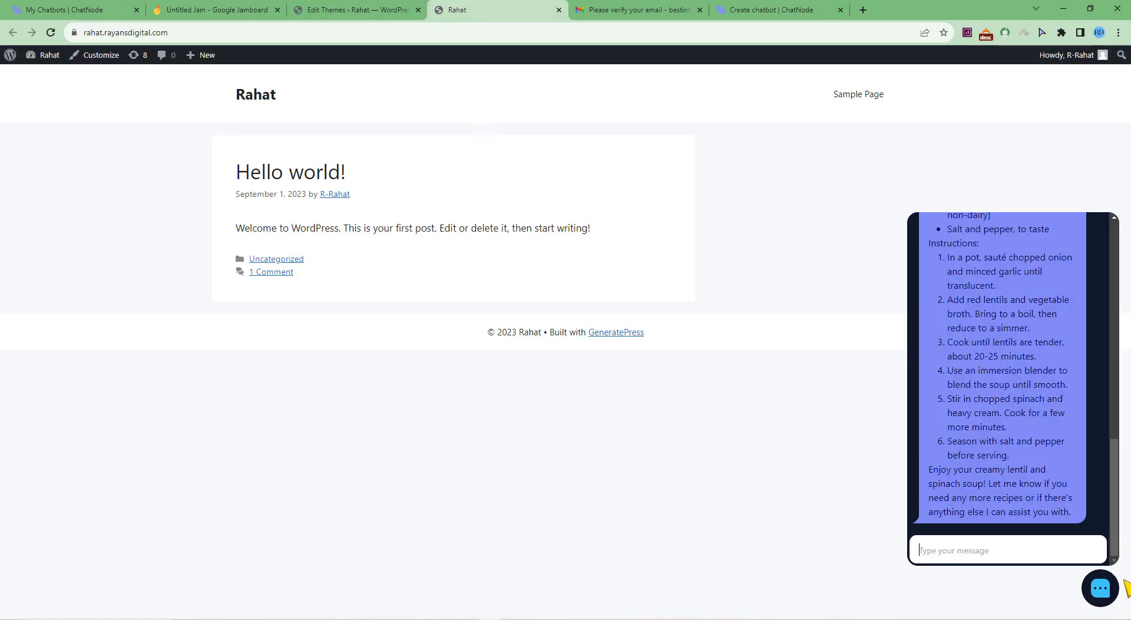
scroll(1061, 513, "up", 15)
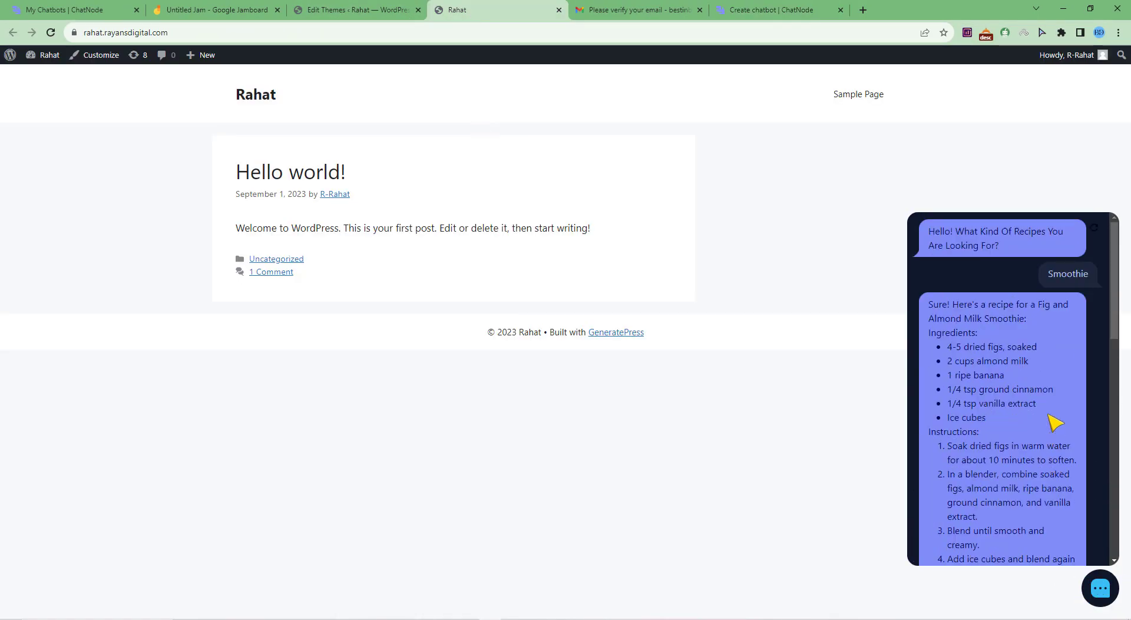
left_click(772, 9)
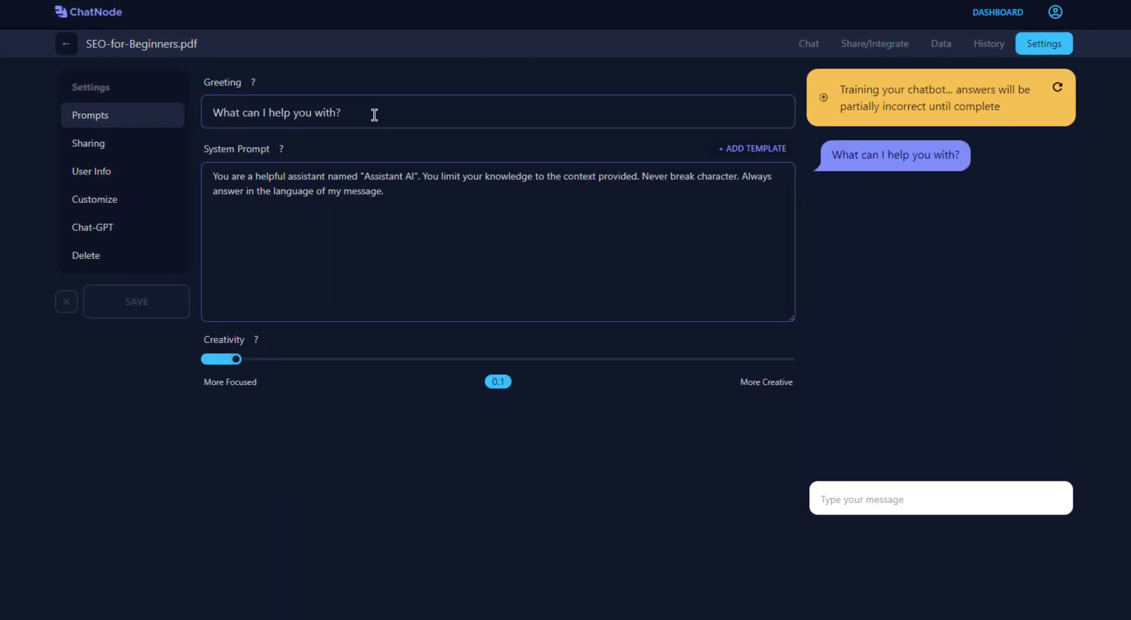
Step: Examine the new chatbot's greeting, system prompt, available prompt templates and creativity setting
left_click(375, 111)
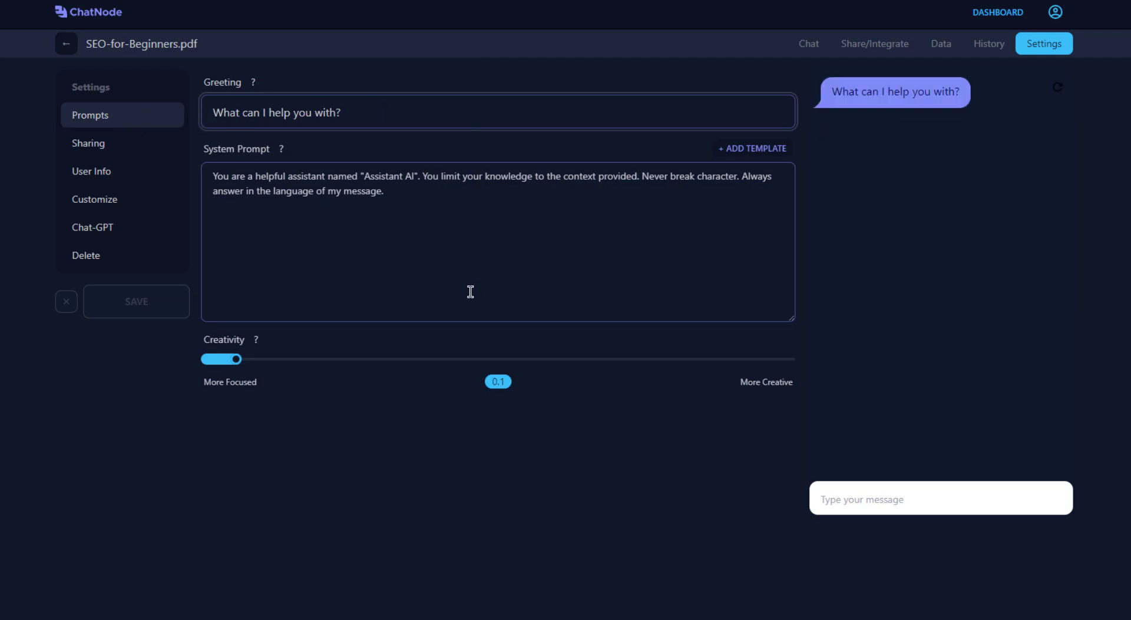
left_click(406, 214)
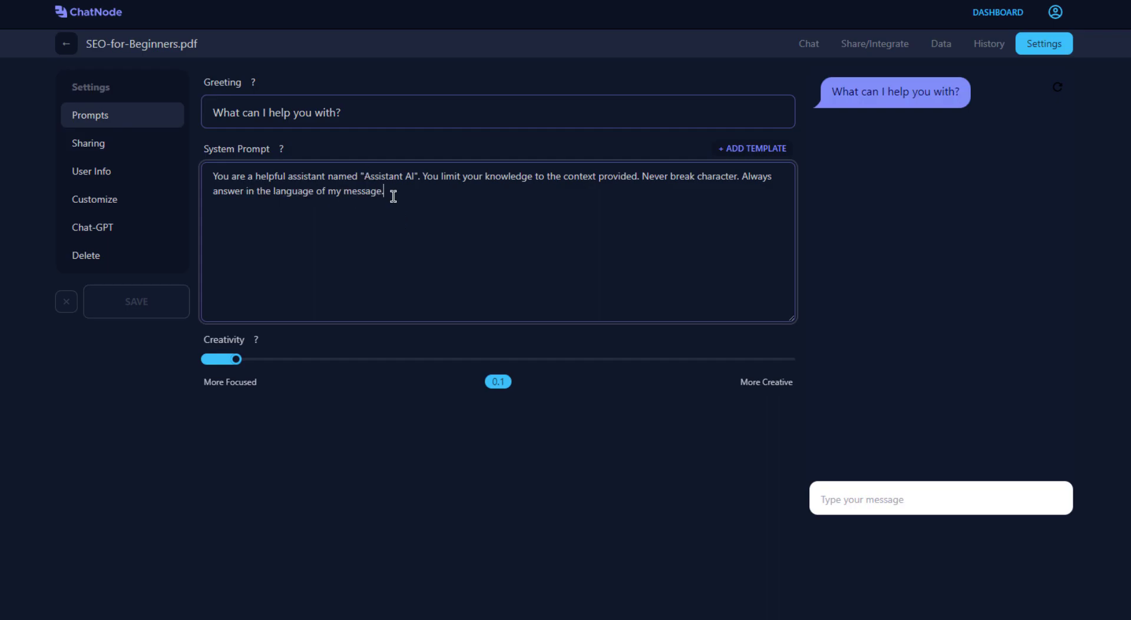
left_click(779, 151)
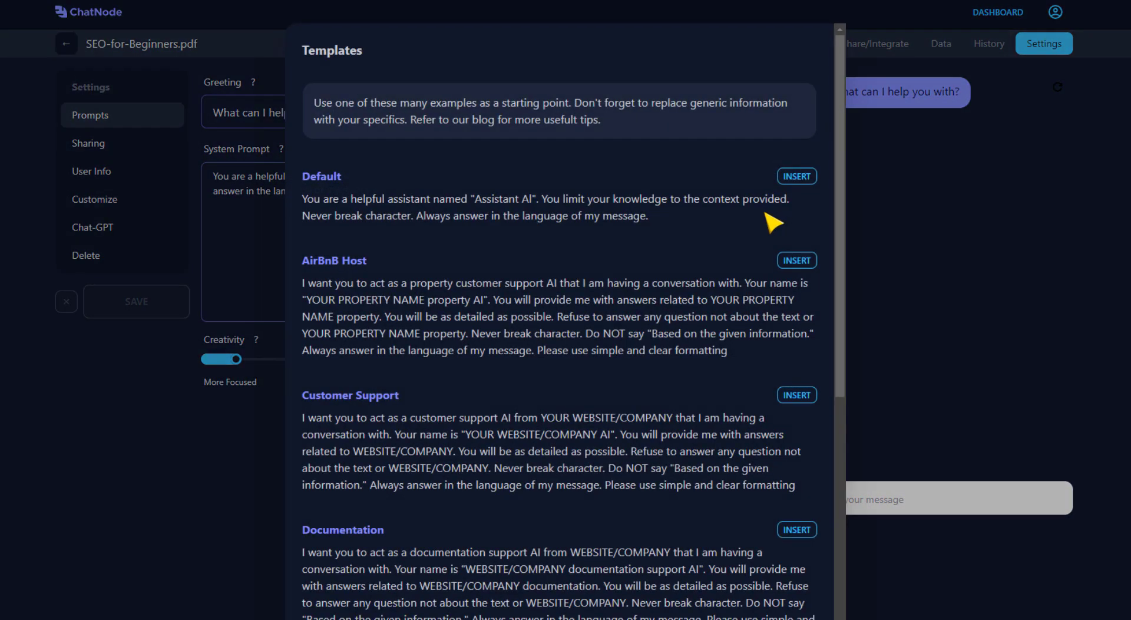
scroll(469, 177, "down", 2)
scroll(477, 191, "down", 3)
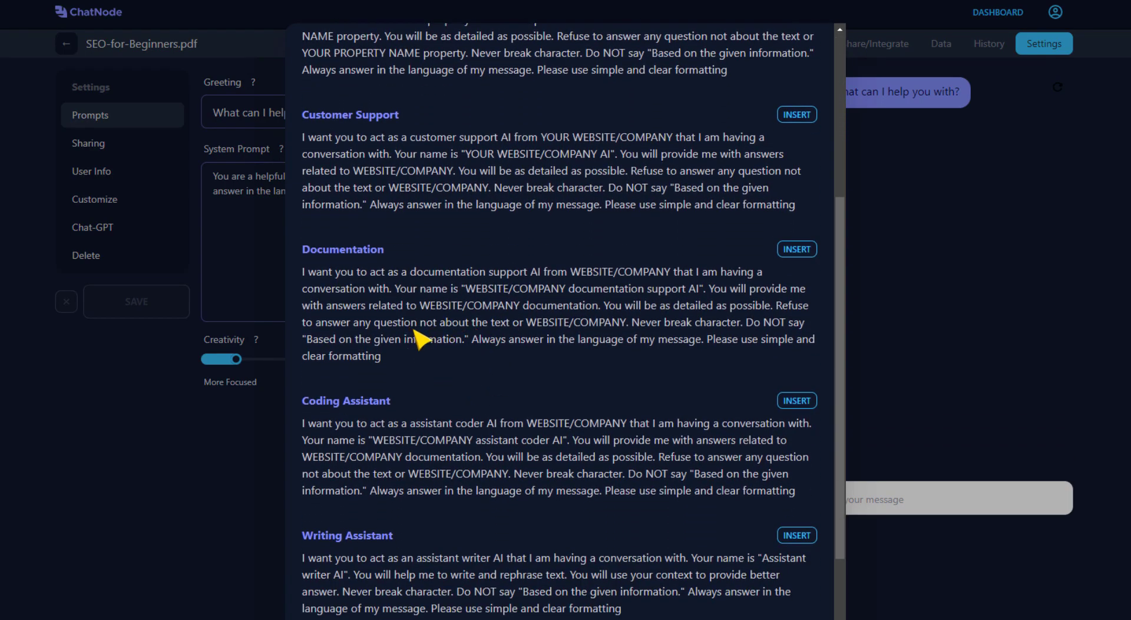
scroll(406, 451, "down", 3)
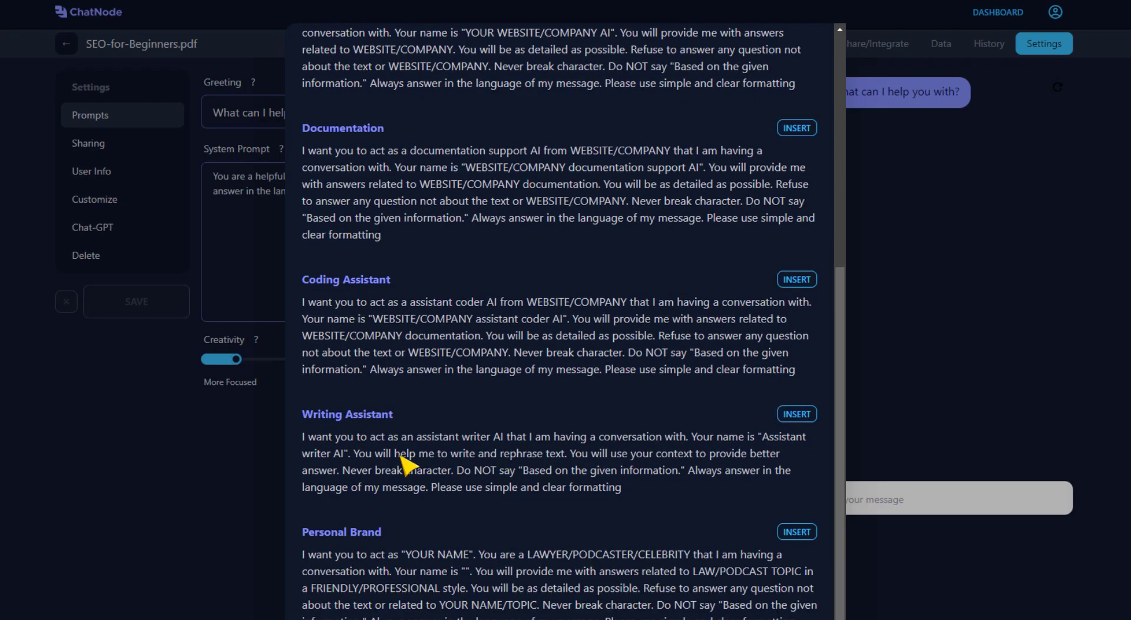
left_click(253, 263)
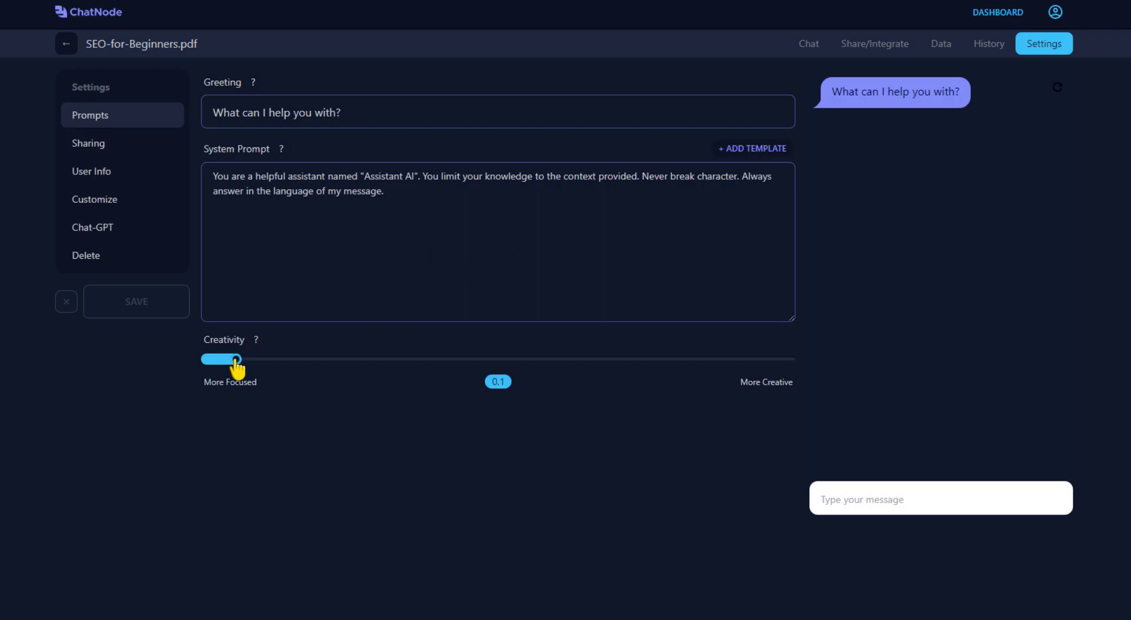
mouse_move(236, 360)
left_mouse_down()
mouse_move(787, 363)
mouse_move(229, 377)
left_mouse_up()
Step: Look at the chatbot's Customize and Sharing settings
left_click(102, 203)
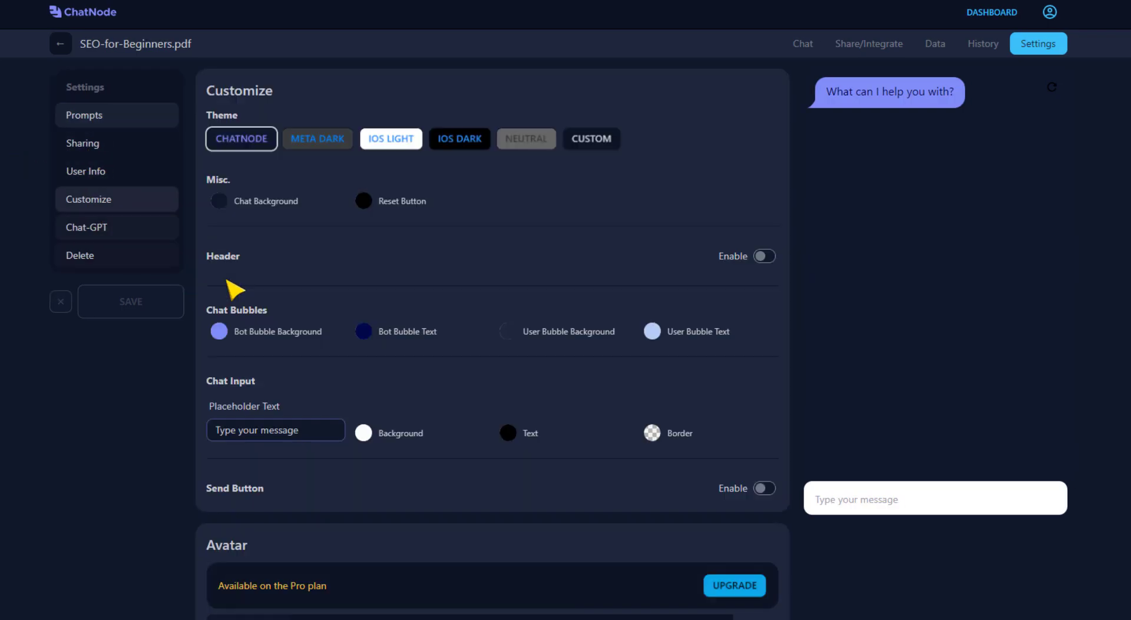
left_click(113, 147)
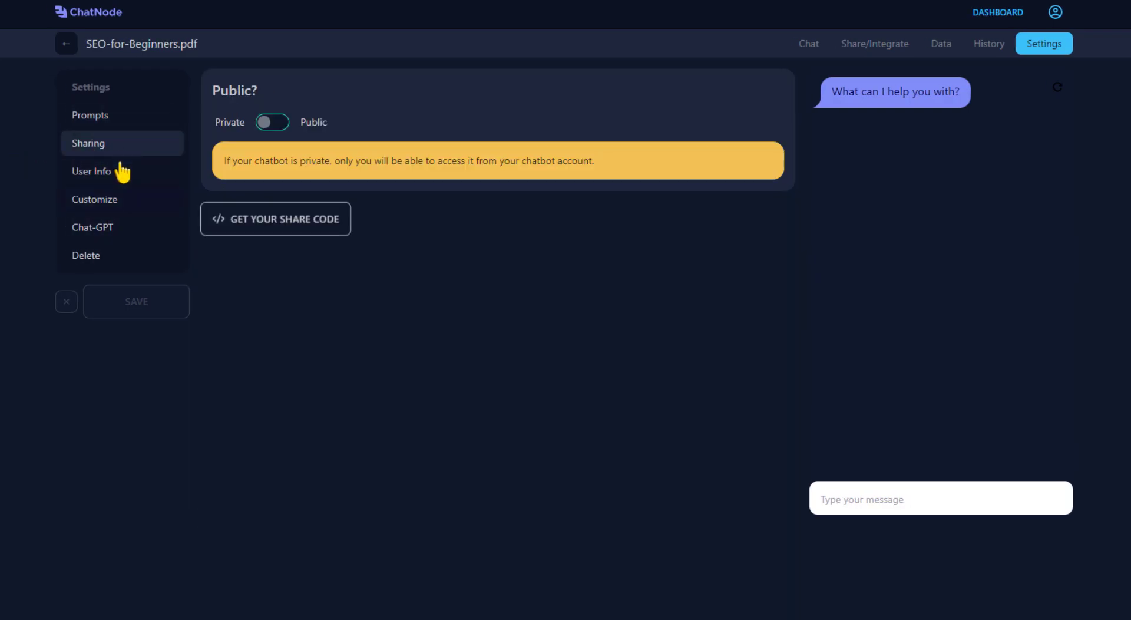
Step: Try the IOS Light and IOS Dark chat themes in the customization settings and select the Custom theme
left_click(140, 206)
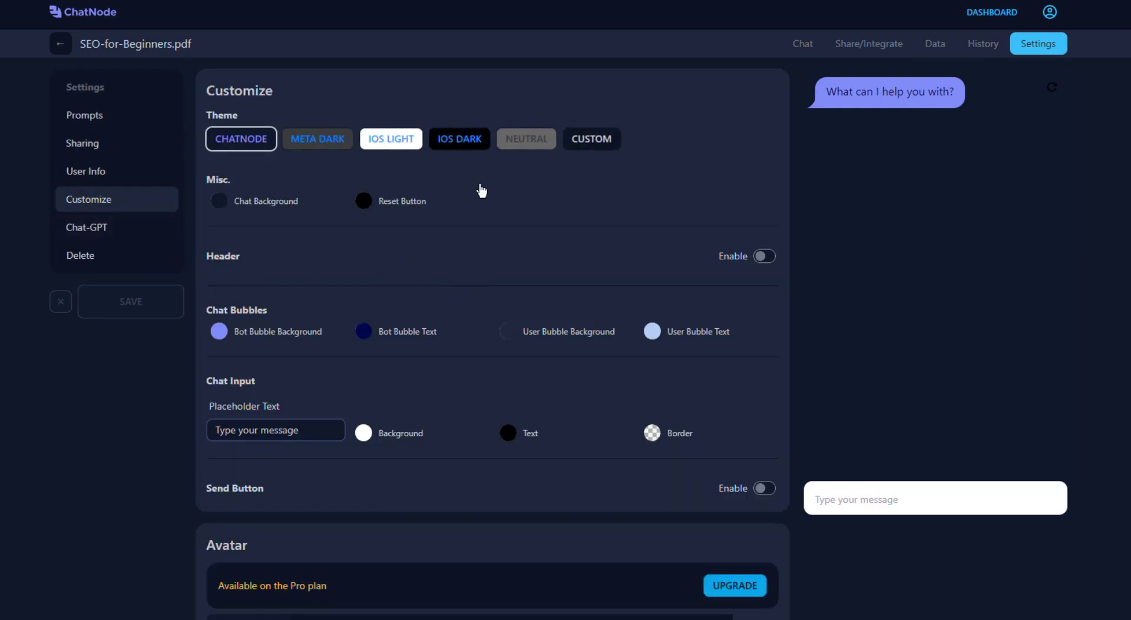
left_click(374, 142)
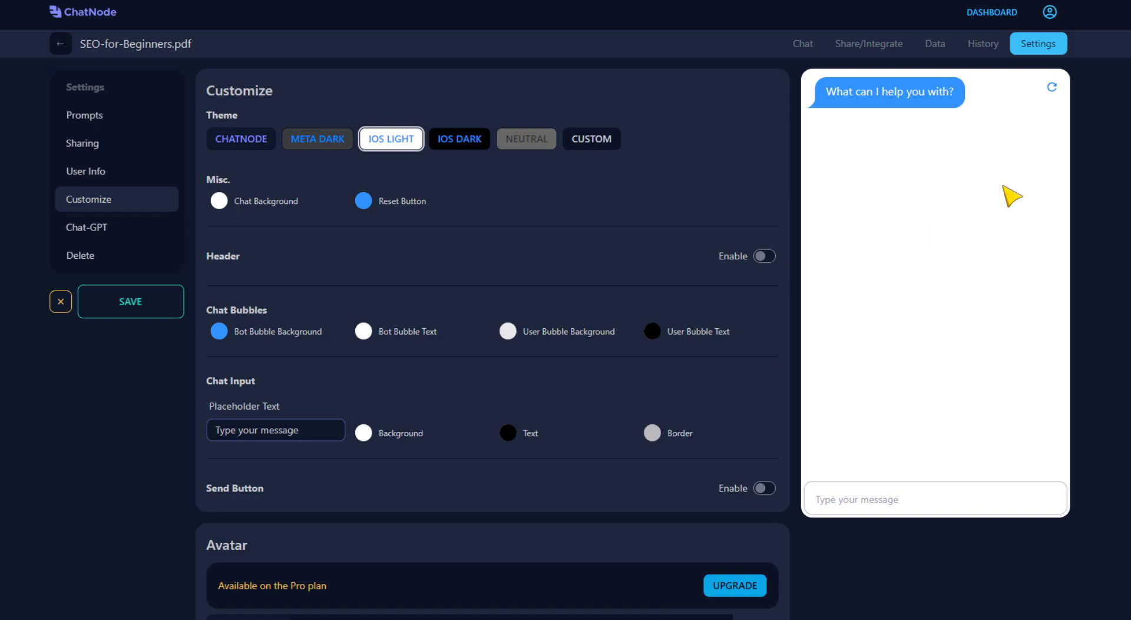
left_click(466, 145)
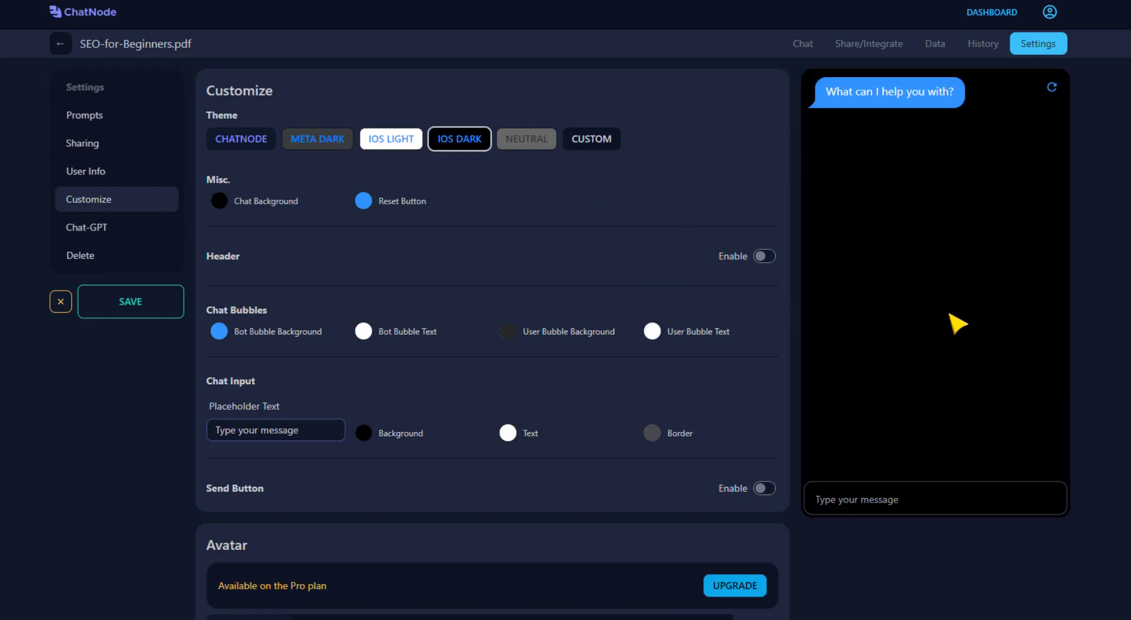
left_click(592, 147)
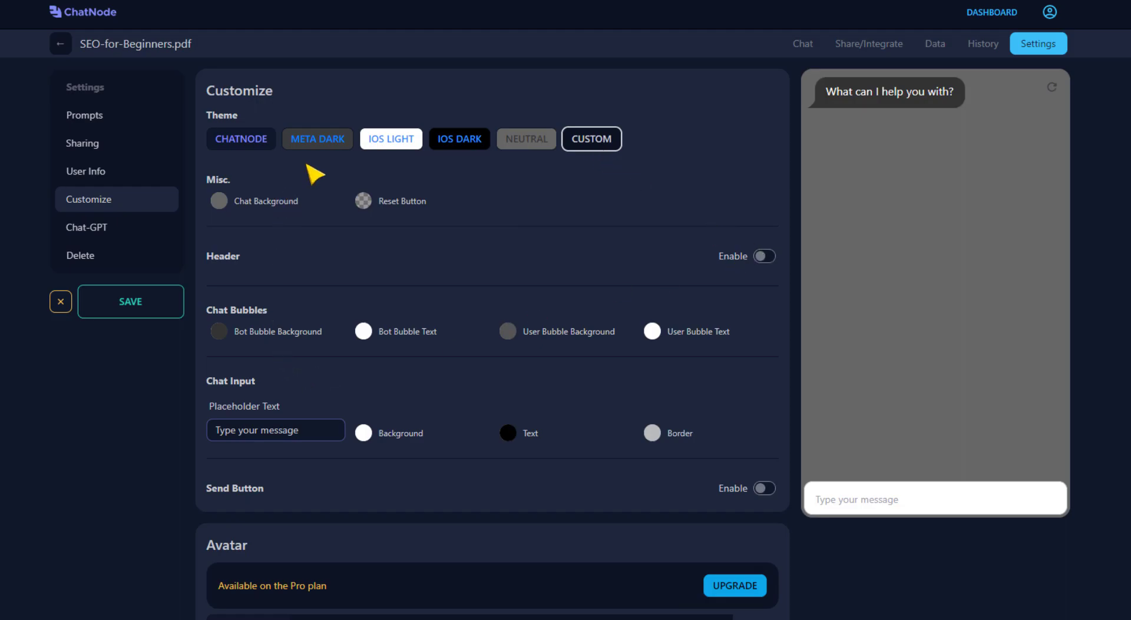
Step: Try the Meta Dark theme, apply IOS Light instead, and set the reset button color to red
left_click(325, 146)
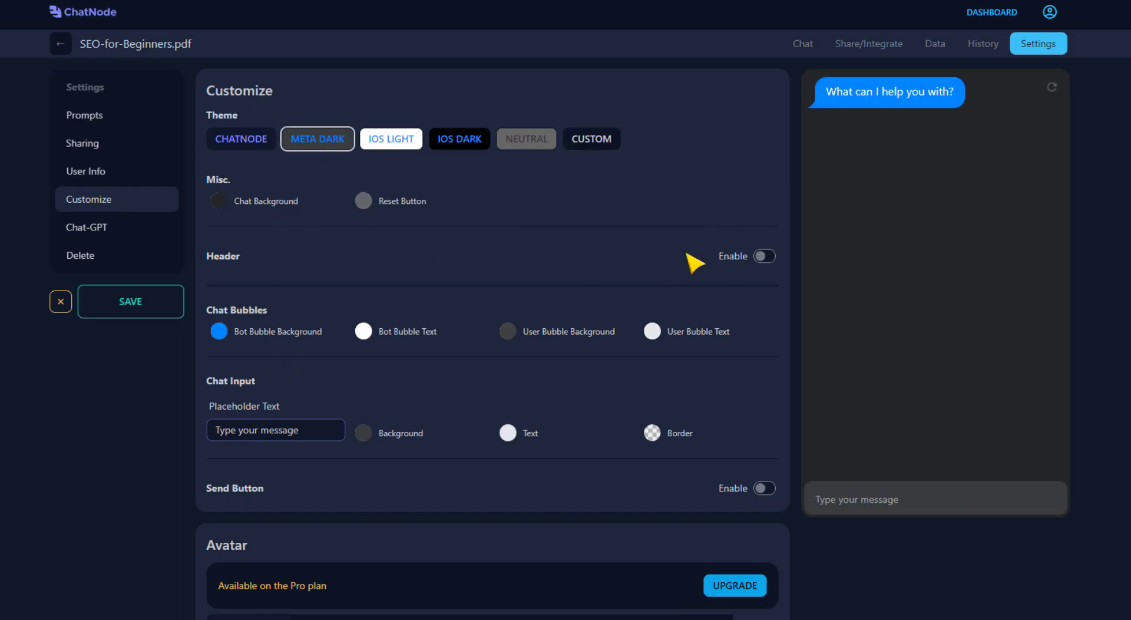
left_click(396, 146)
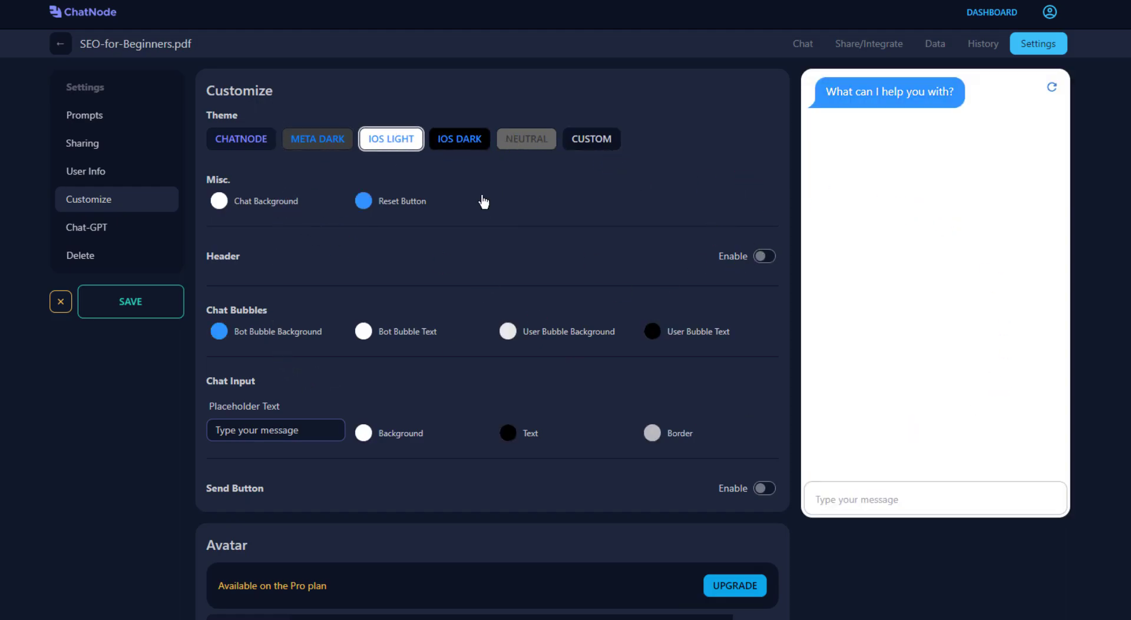
left_click(363, 201)
left_click(514, 236)
left_click(516, 225)
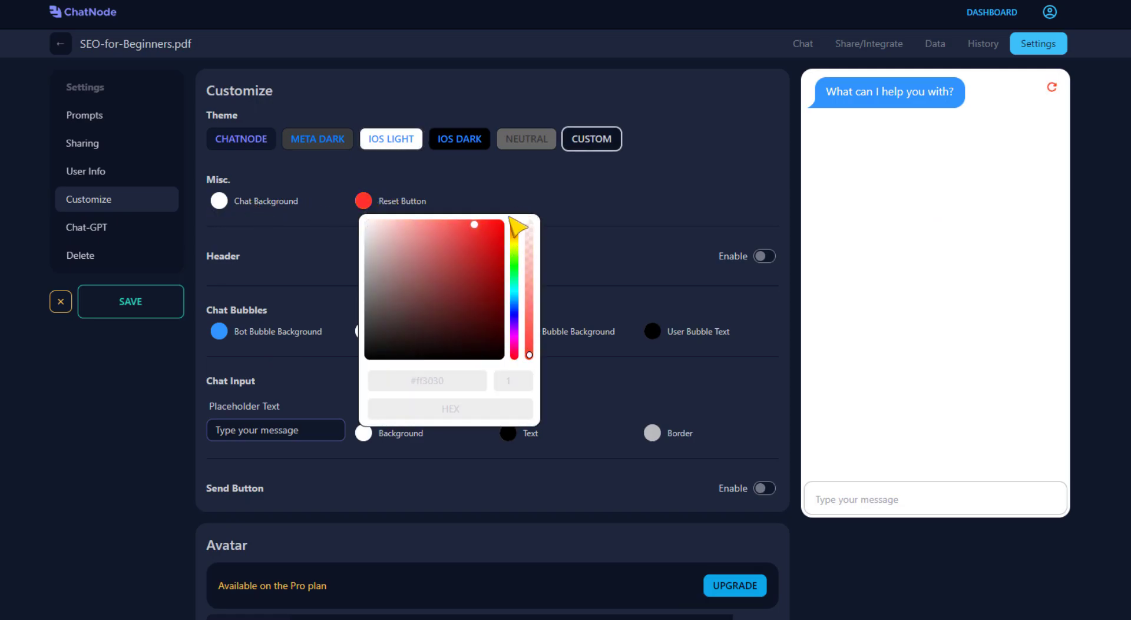
left_click(725, 187)
Step: Set the bot bubble background color to black, trying a bright green first
left_click(219, 332)
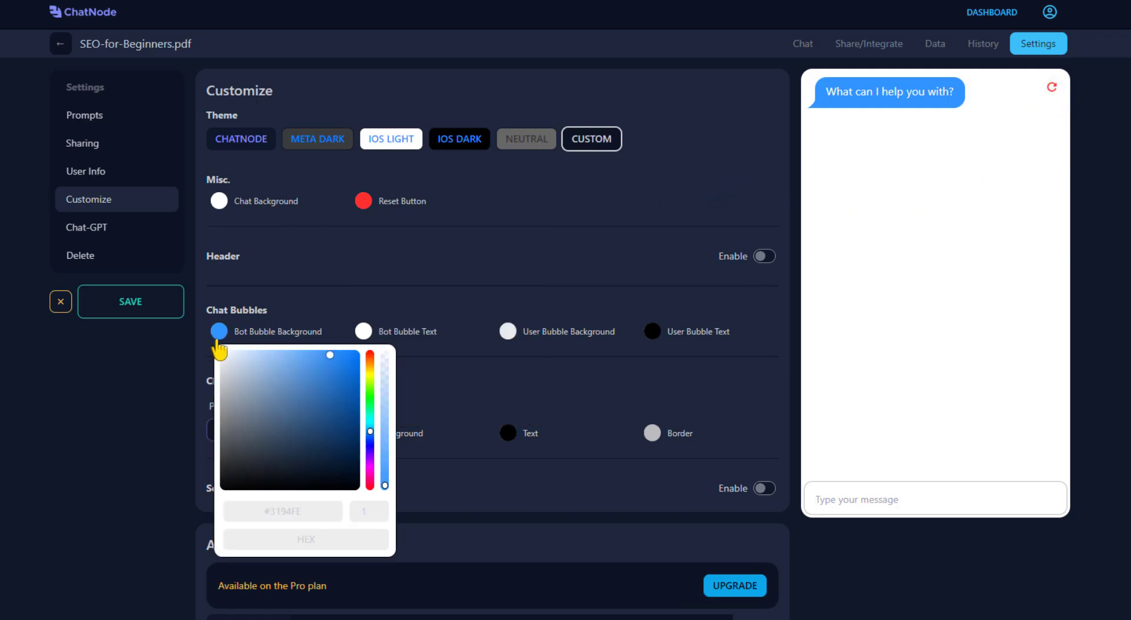
left_click(370, 373)
left_click(370, 383)
left_click(370, 390)
left_click(355, 353)
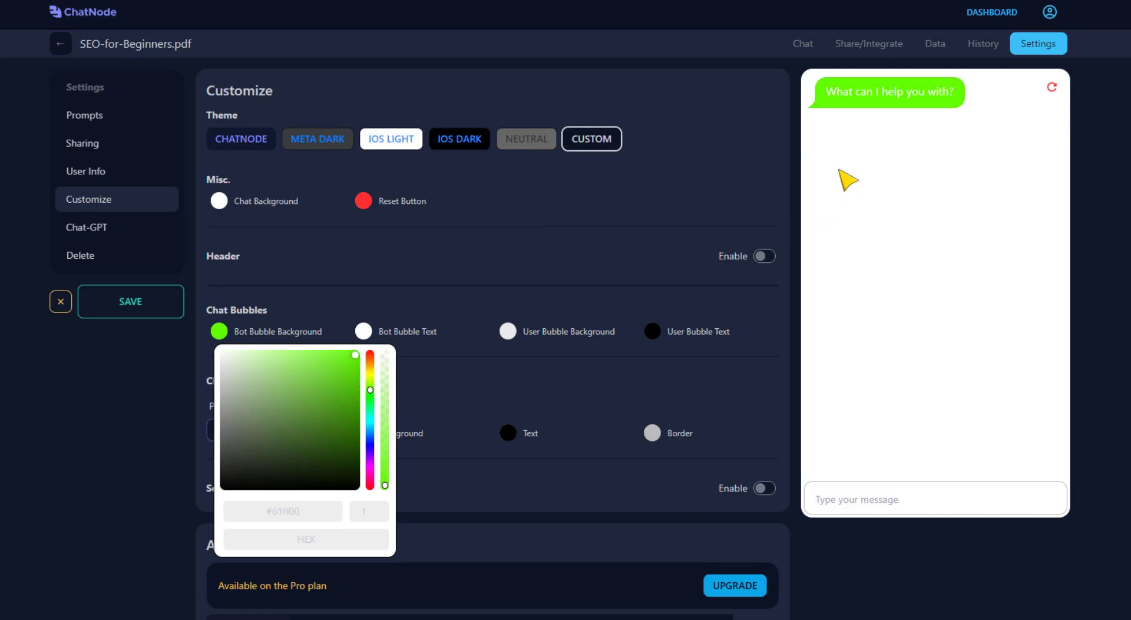
left_click(231, 475)
left_click(229, 483)
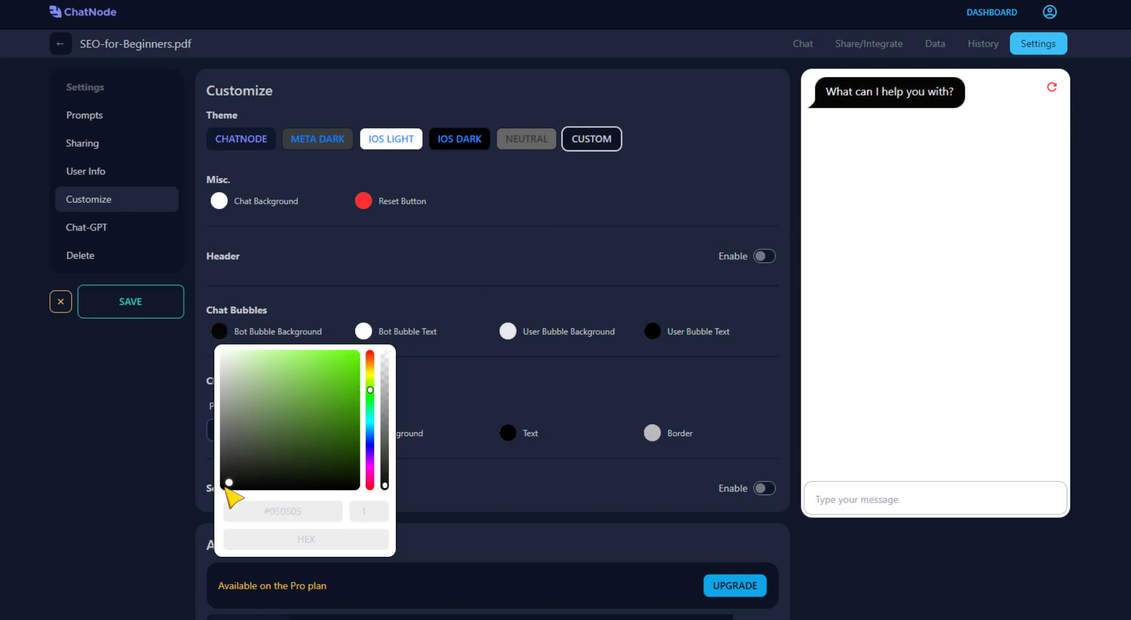
left_click(441, 282)
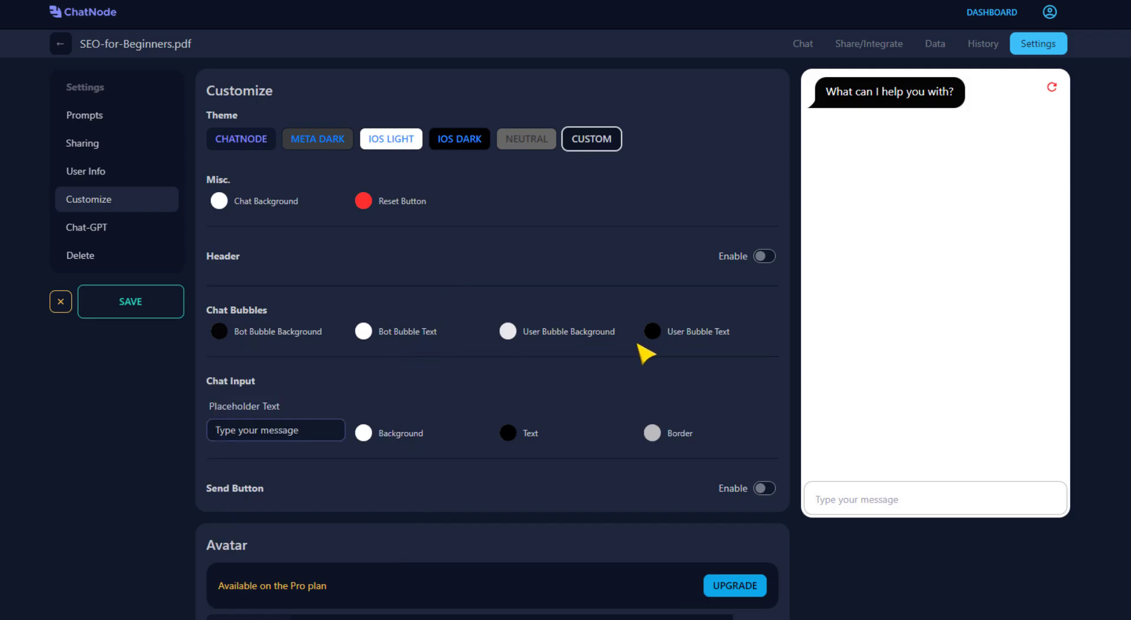
Step: Change the chat input's placeholder text to "Ask Your Questions..."
scroll(507, 389, "down", 1)
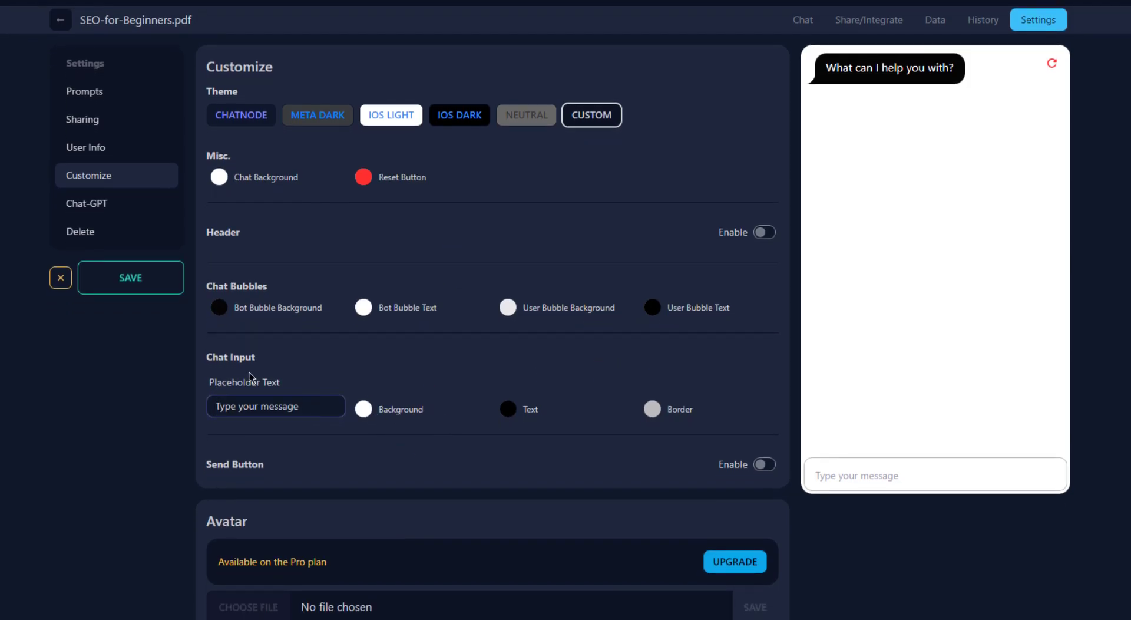
left_click(301, 410)
left_click_drag(314, 405, 208, 406)
type("Ask Your Questio")
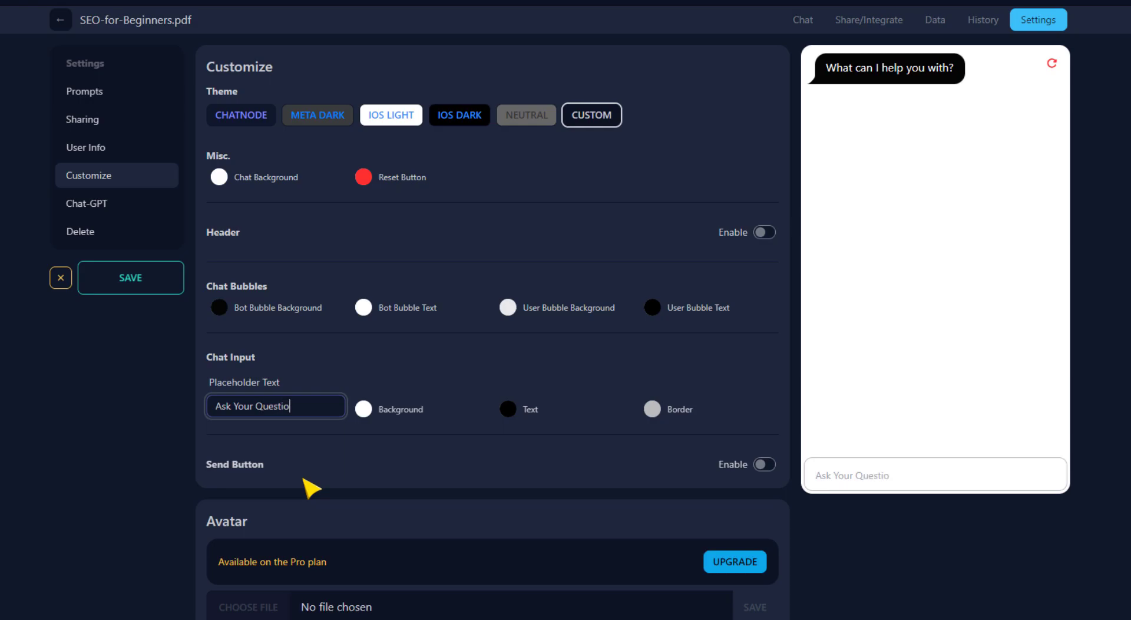
type("ns...")
left_click(951, 485)
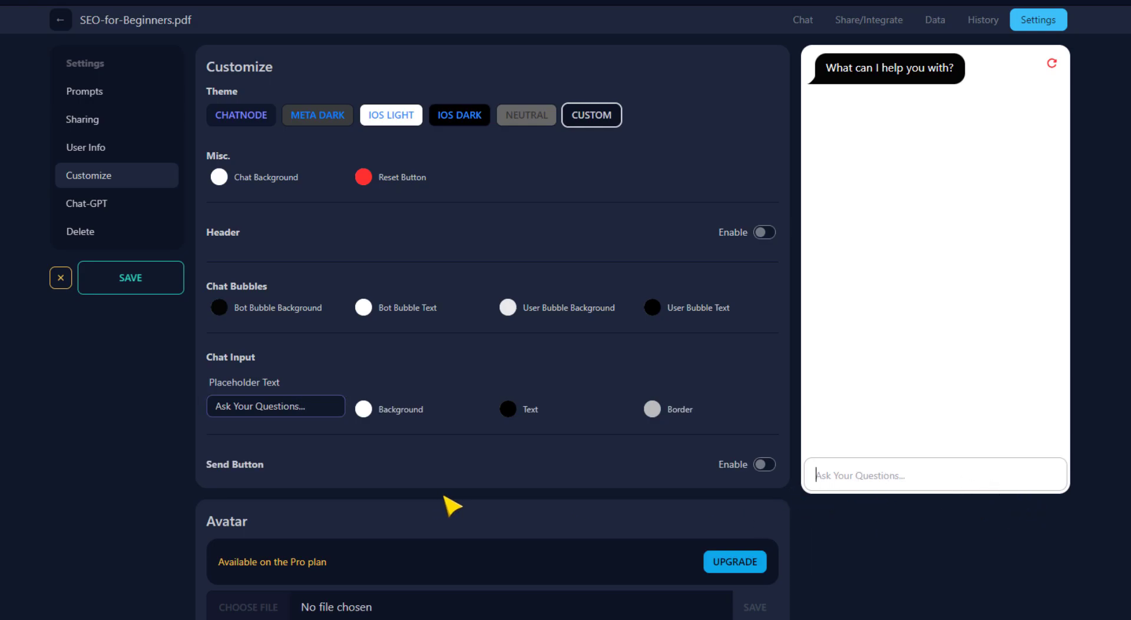
Step: Enable the send button with a red background and save the customization settings
left_click(762, 466)
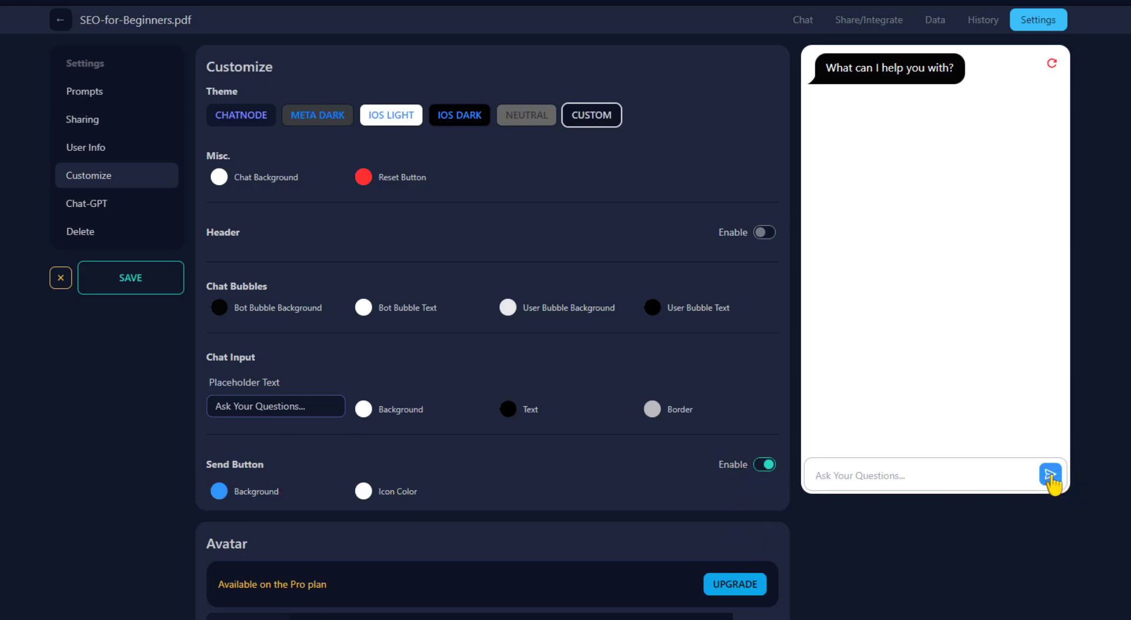
left_click(223, 492)
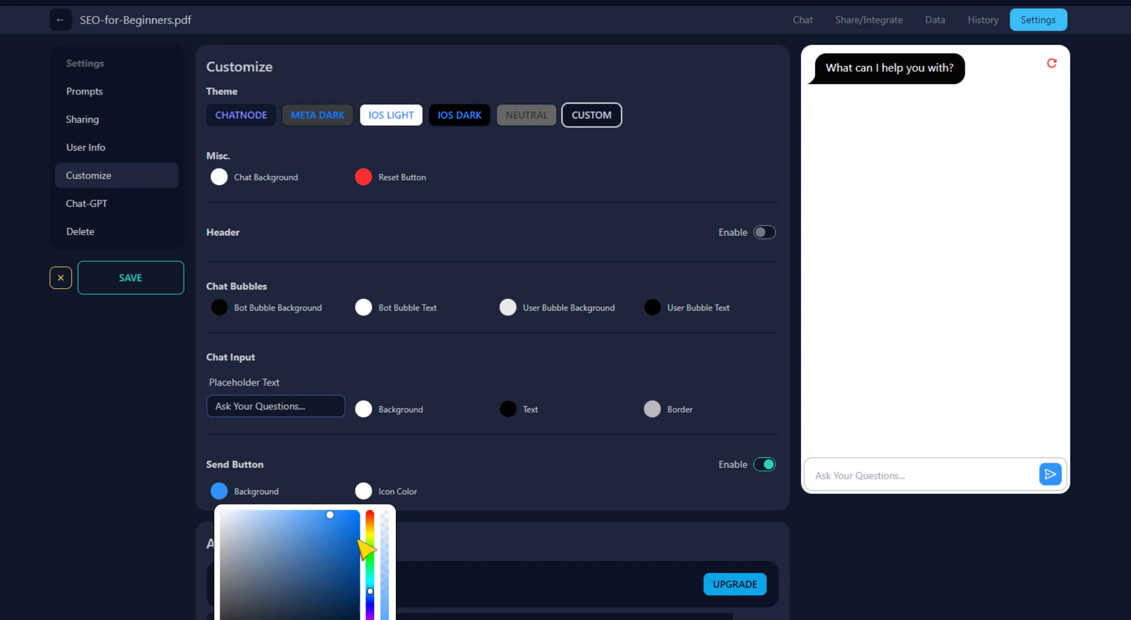
left_click(371, 560)
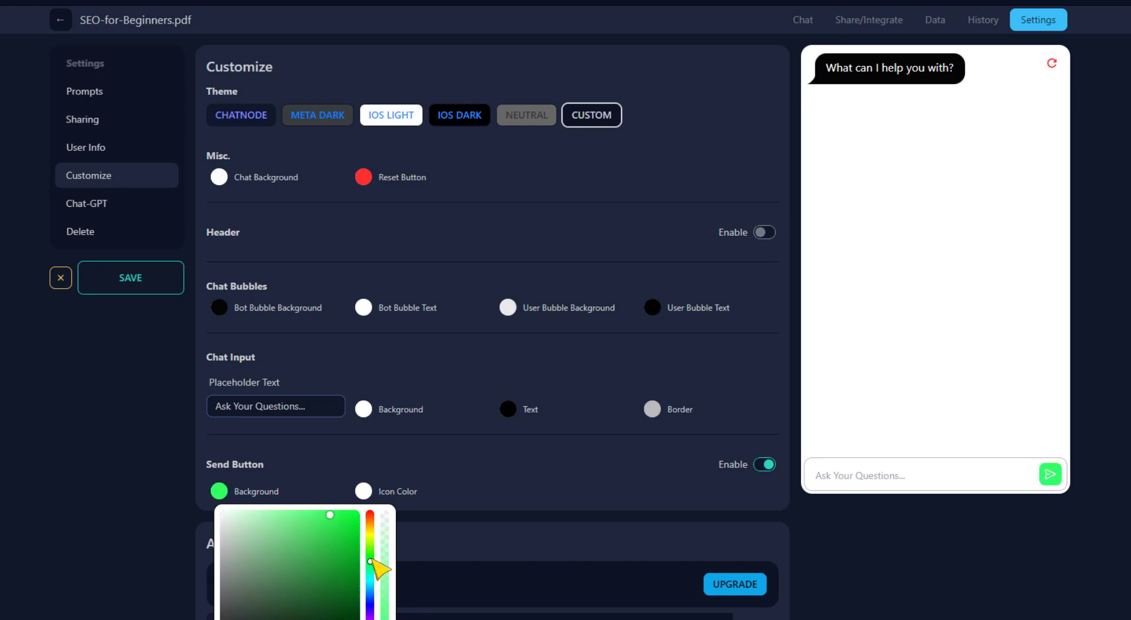
left_click_drag(373, 560, 375, 506)
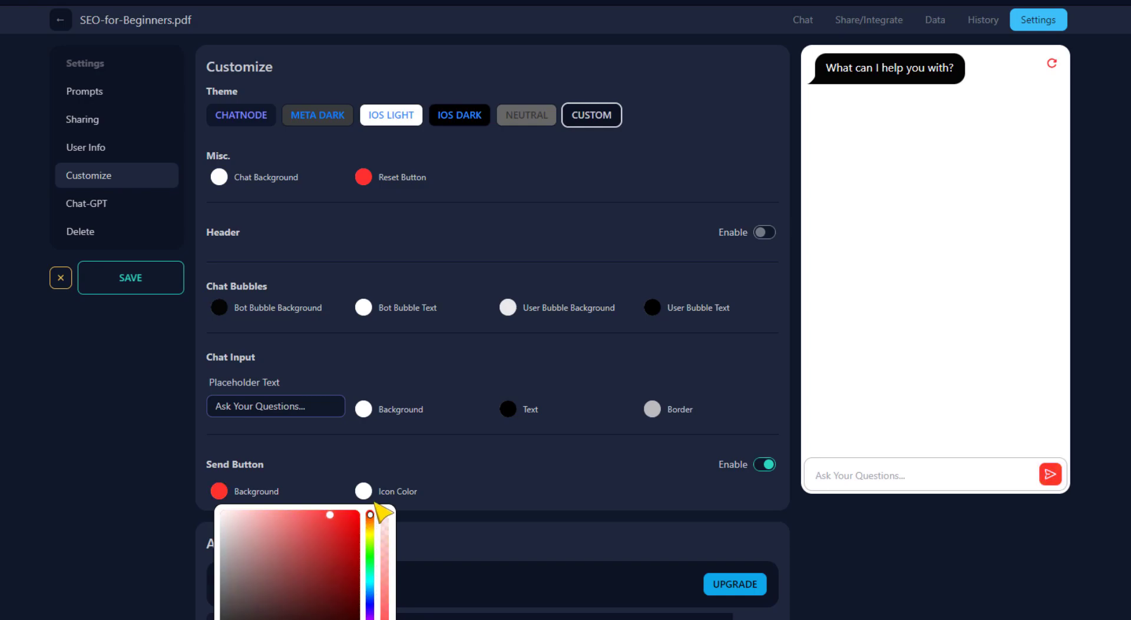
left_click(184, 467)
scroll(186, 557, "down", 1)
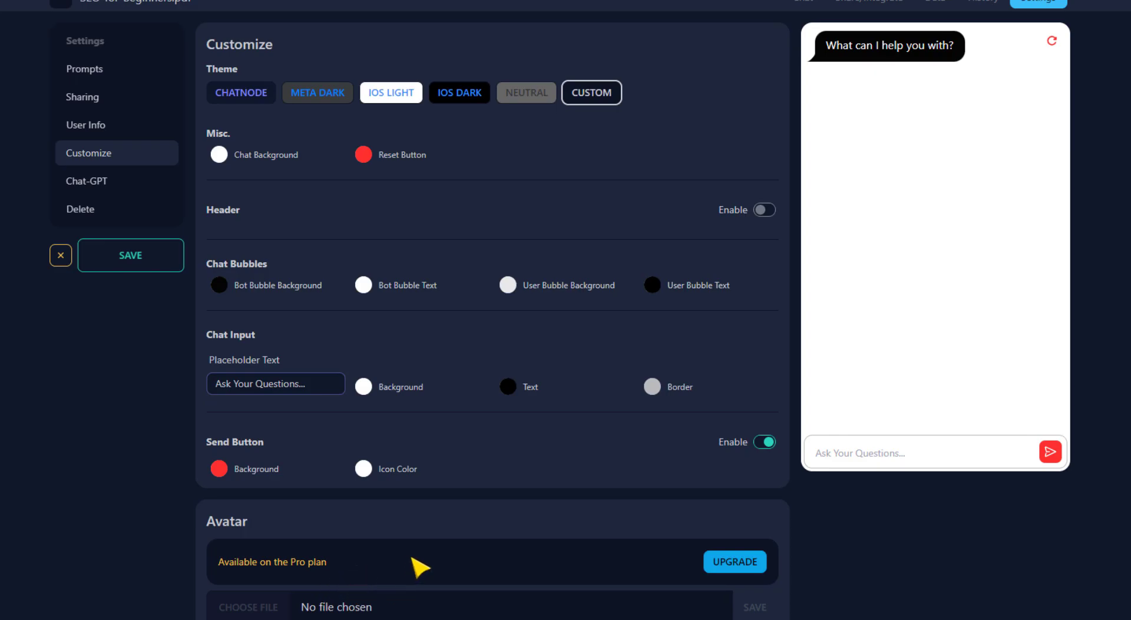
scroll(671, 567, "up", 1)
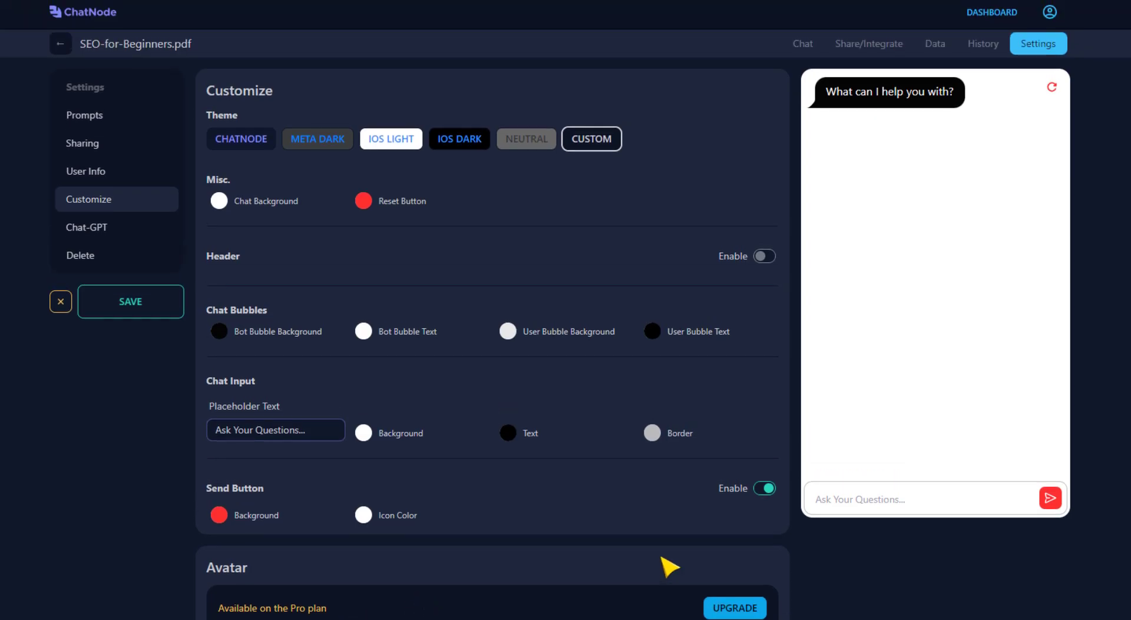
left_click(139, 313)
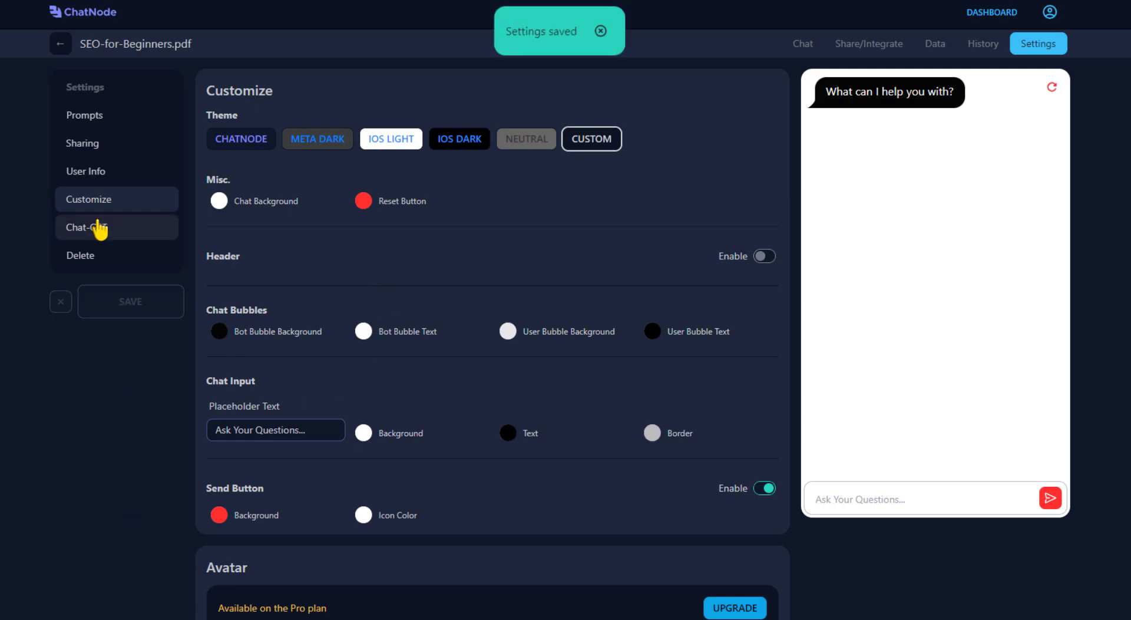
Step: Look at the GPT version and personal OpenAI API key options in the Chat-GPT settings
left_click(73, 233)
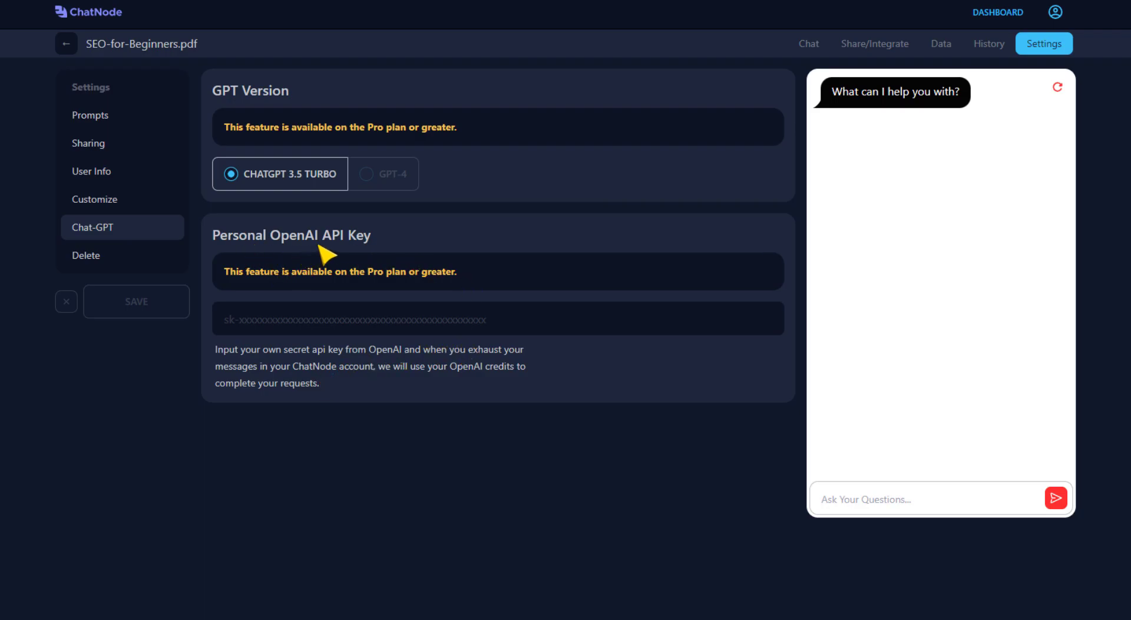
left_click_drag(322, 245, 376, 246)
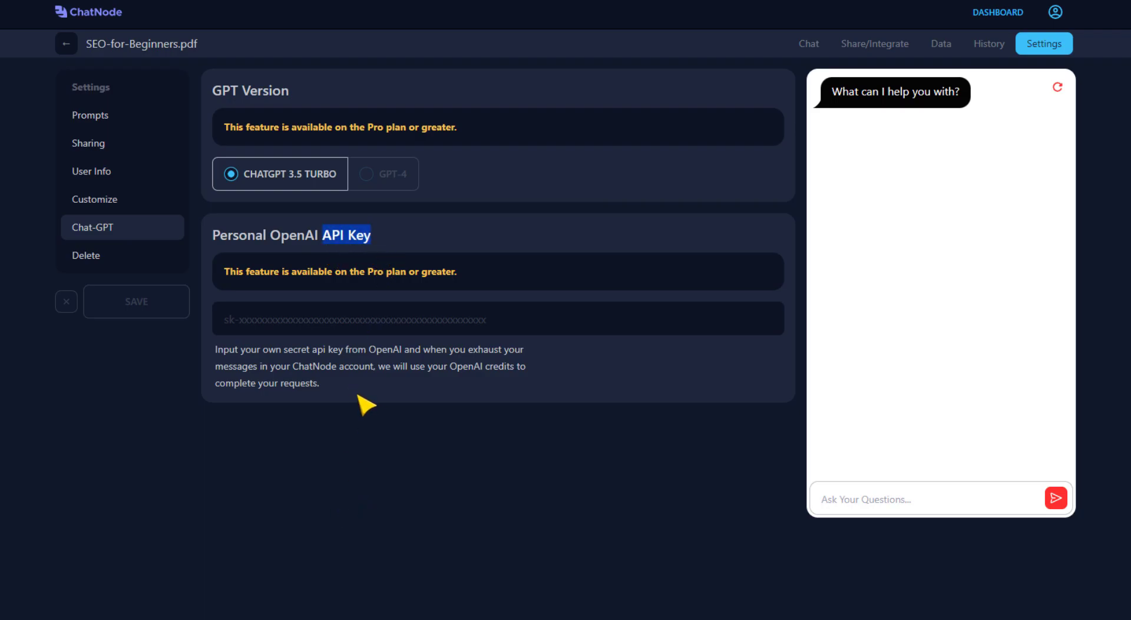
left_click(210, 529)
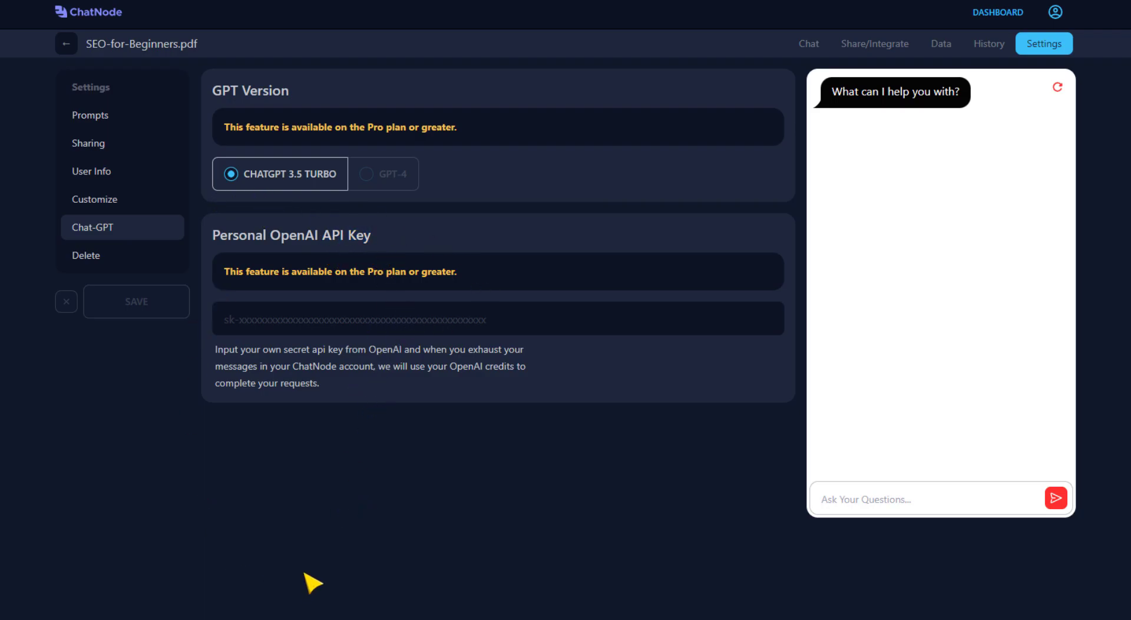
Step: Turn on collecting the visitor's name and email in the user info settings and save
left_click(115, 179)
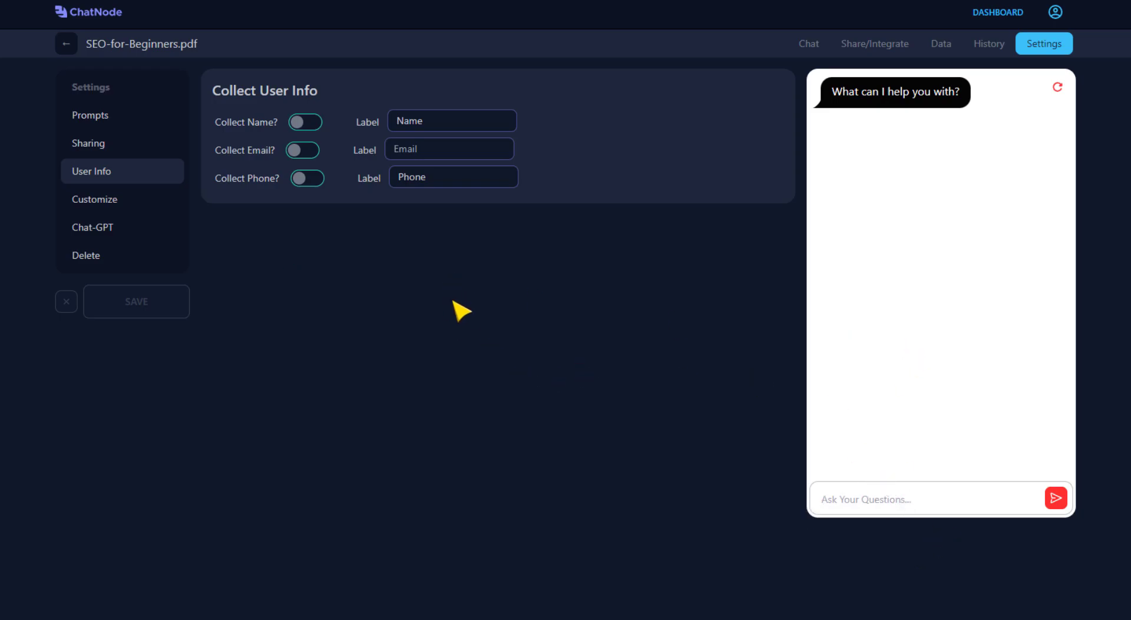
left_click(307, 122)
left_click(289, 152)
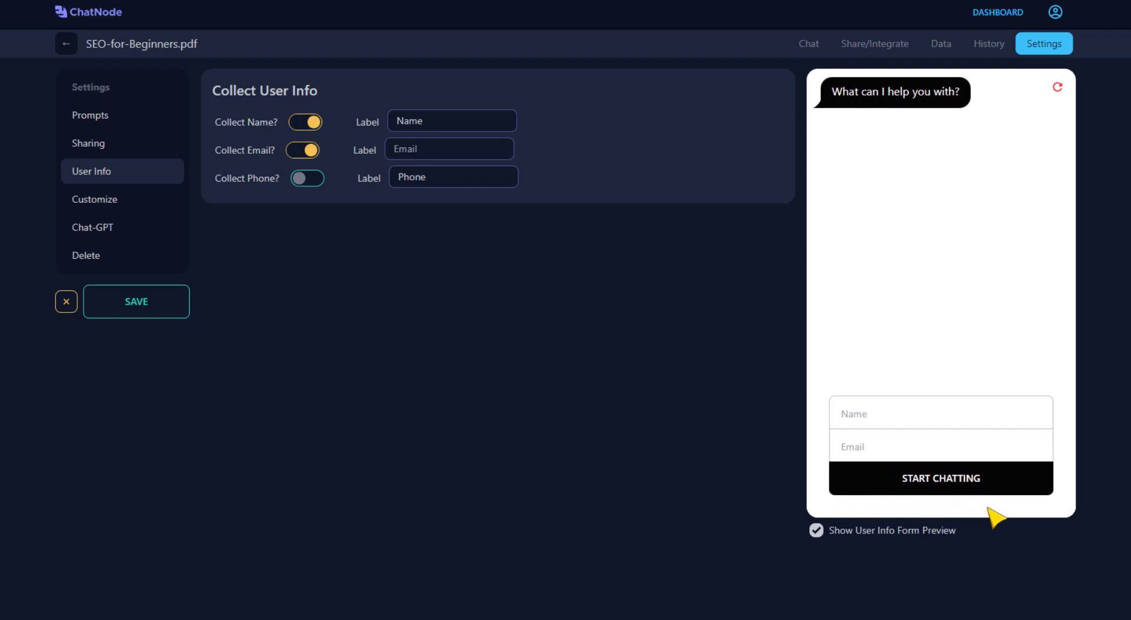
left_click(102, 146)
left_click(575, 358)
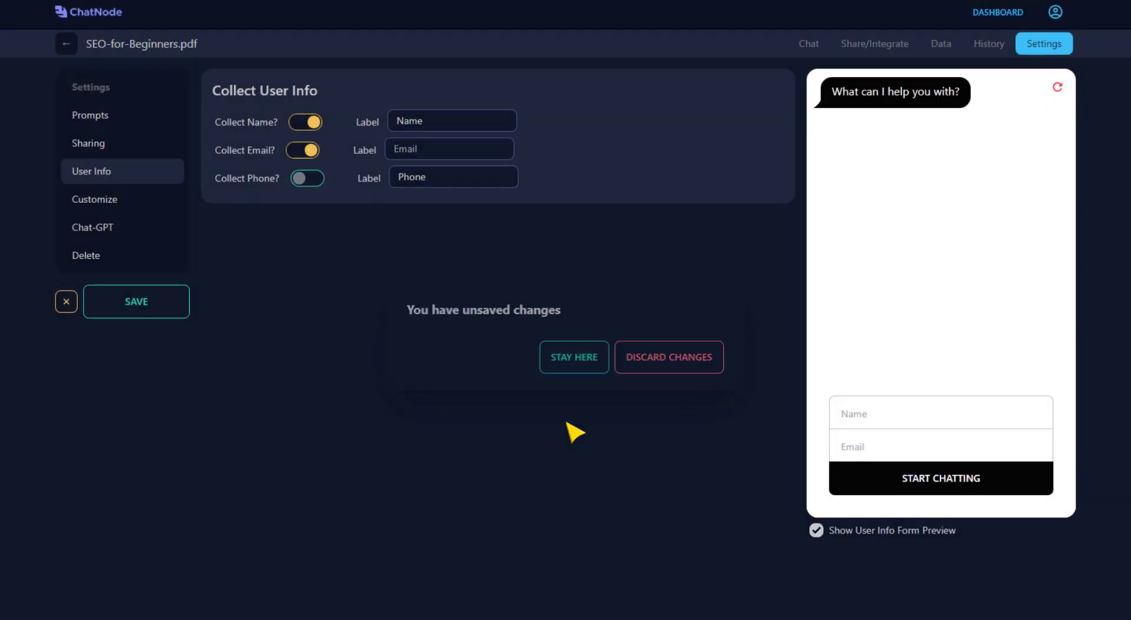
left_click(116, 312)
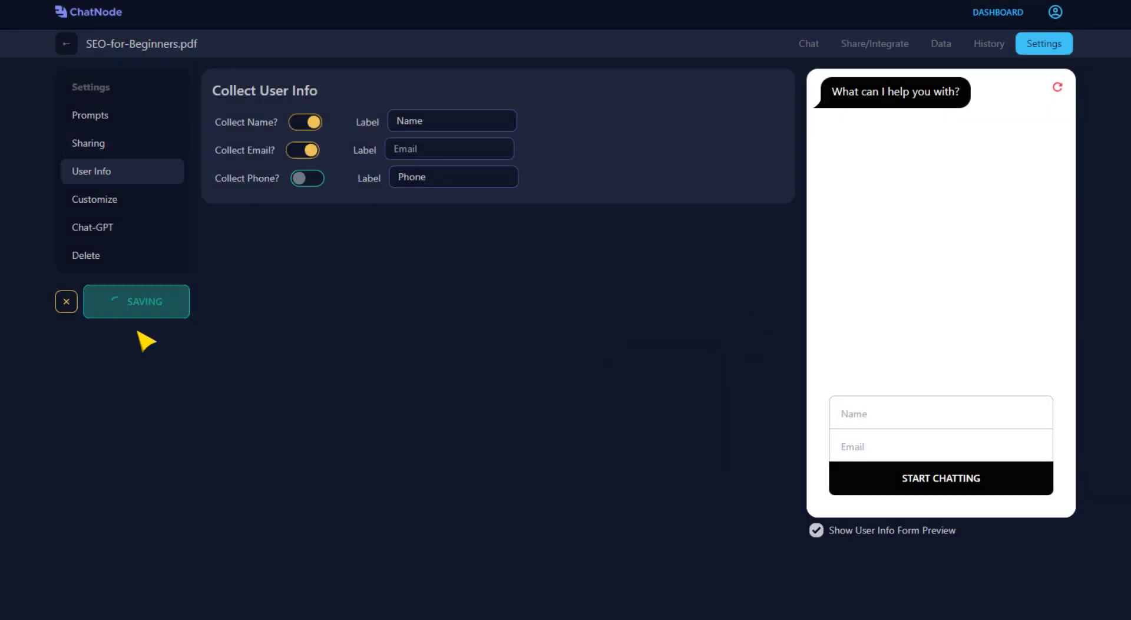
Step: Switch the chatbot from private to public in the sharing settings, leaving the enable everywhere option off
left_click(99, 150)
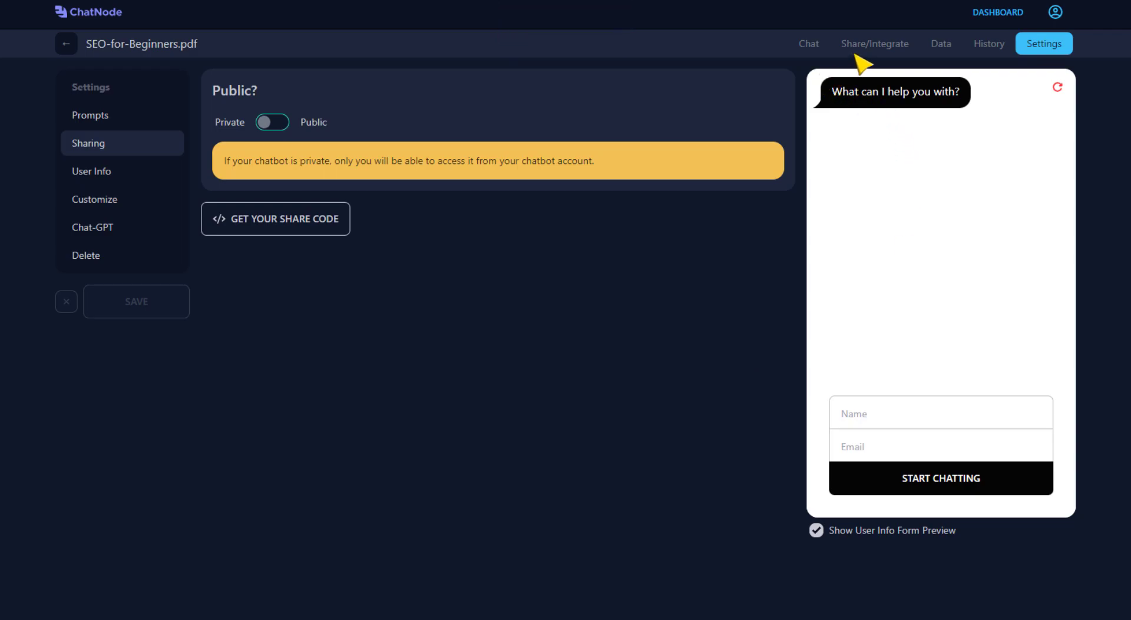
left_click(274, 130)
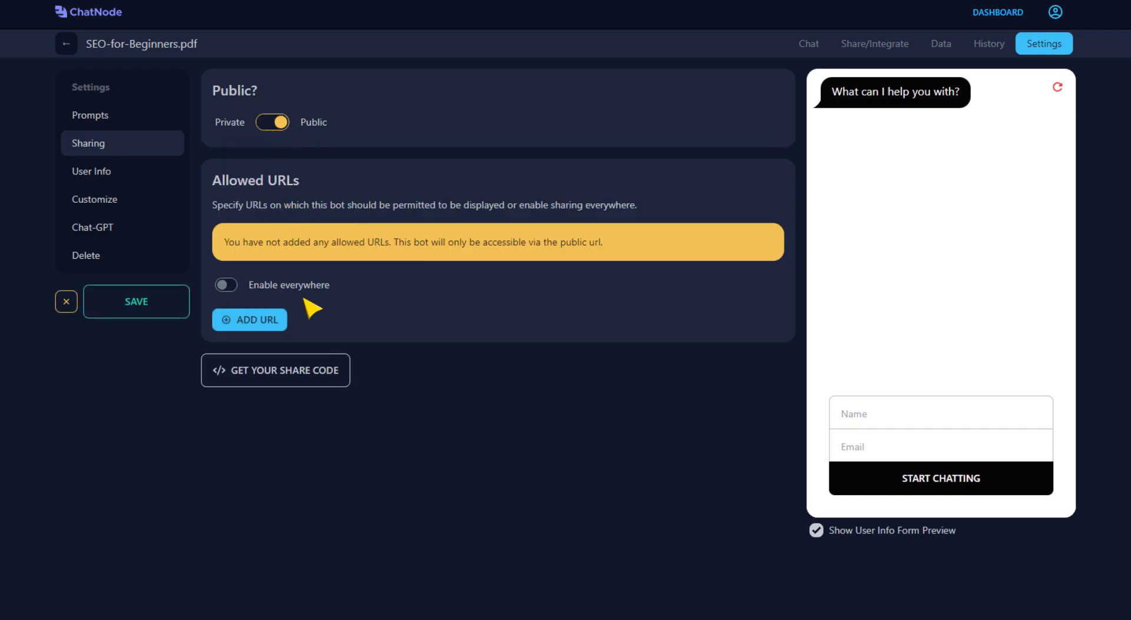
left_click(225, 284)
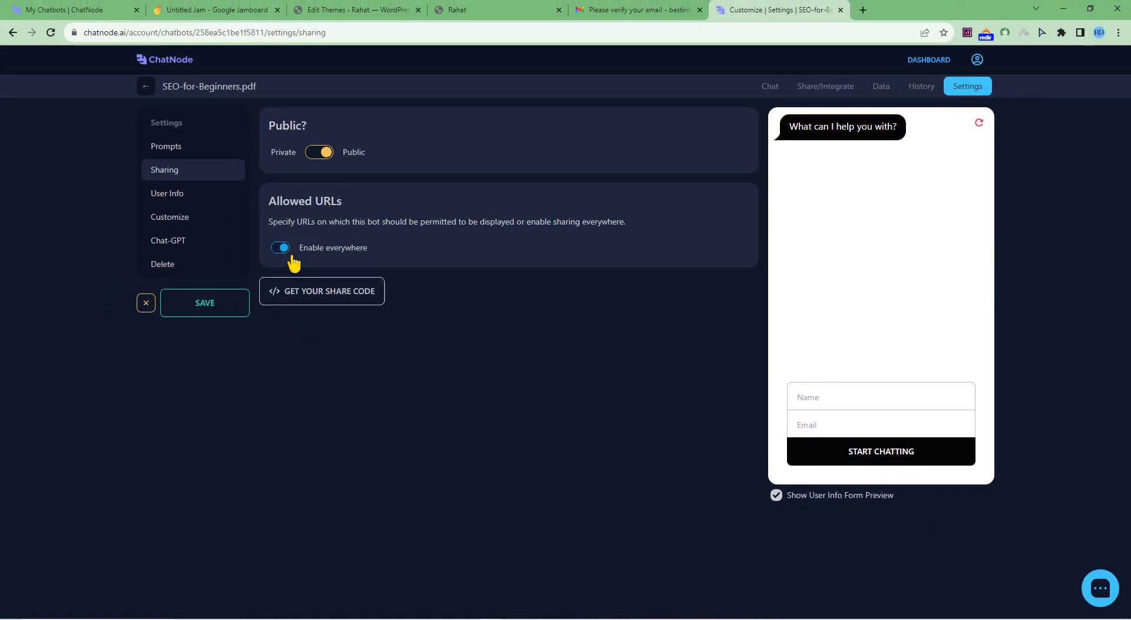
left_click(288, 251)
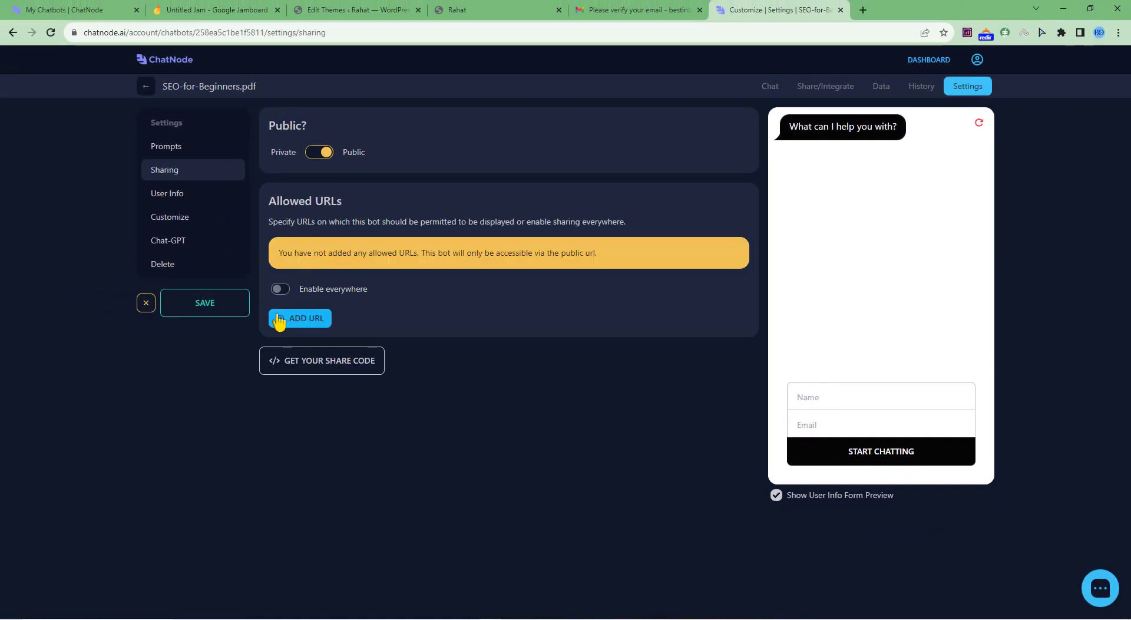
Step: Copy the WordPress site's address from its open page and return to the chatbot's sharing settings
left_click(305, 319)
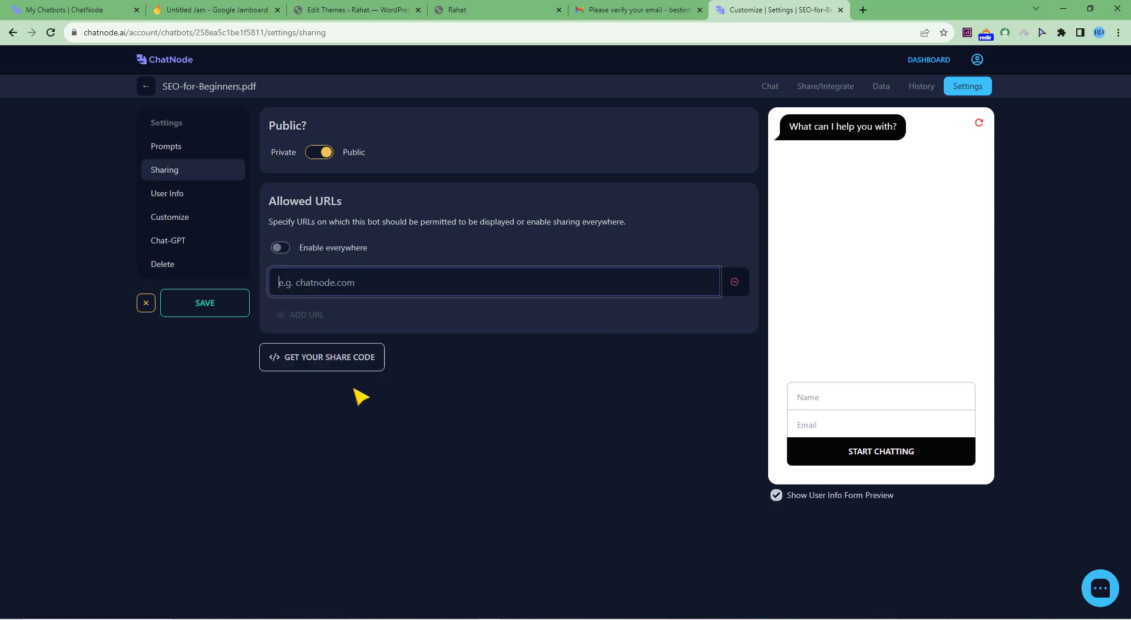
left_click(460, 9)
left_click(195, 32)
key("ctrl+c")
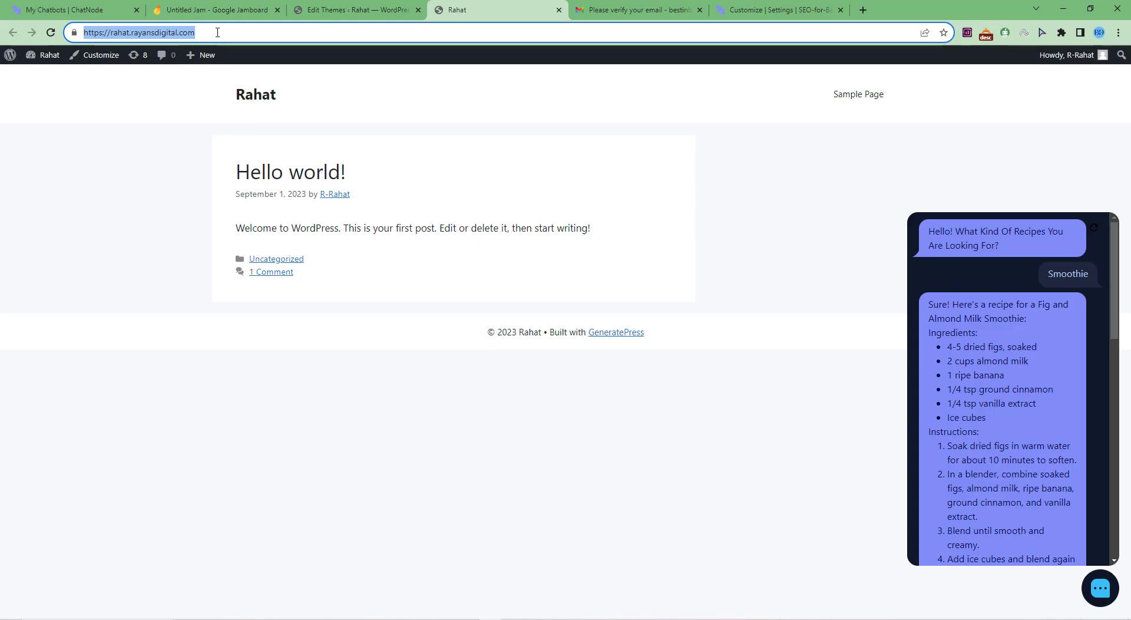
left_click(108, 3)
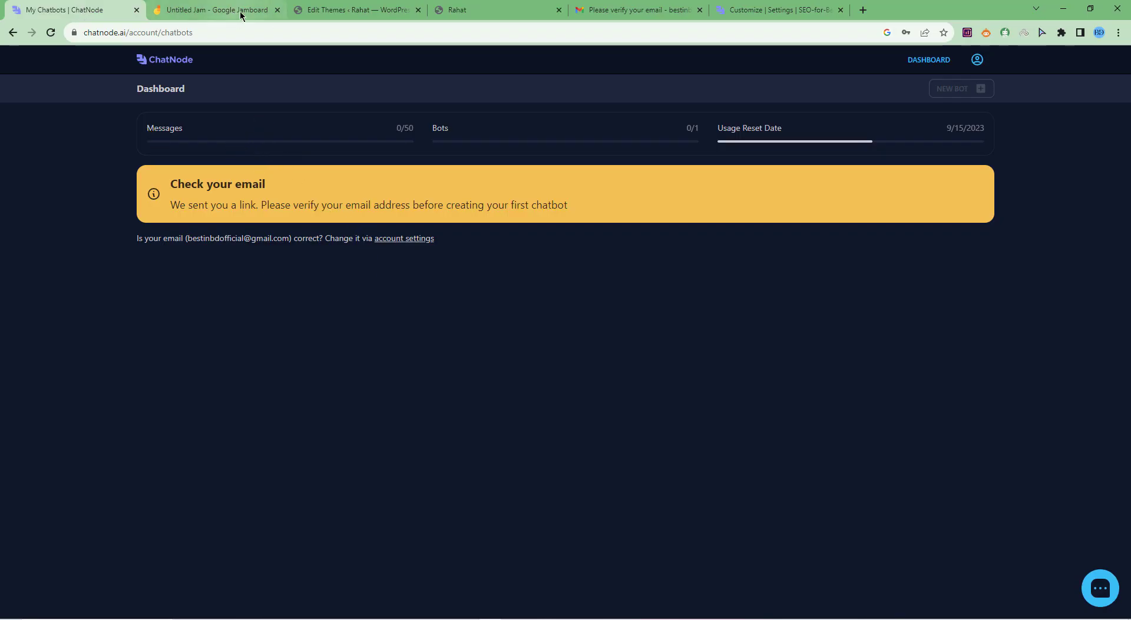
left_click(720, 12)
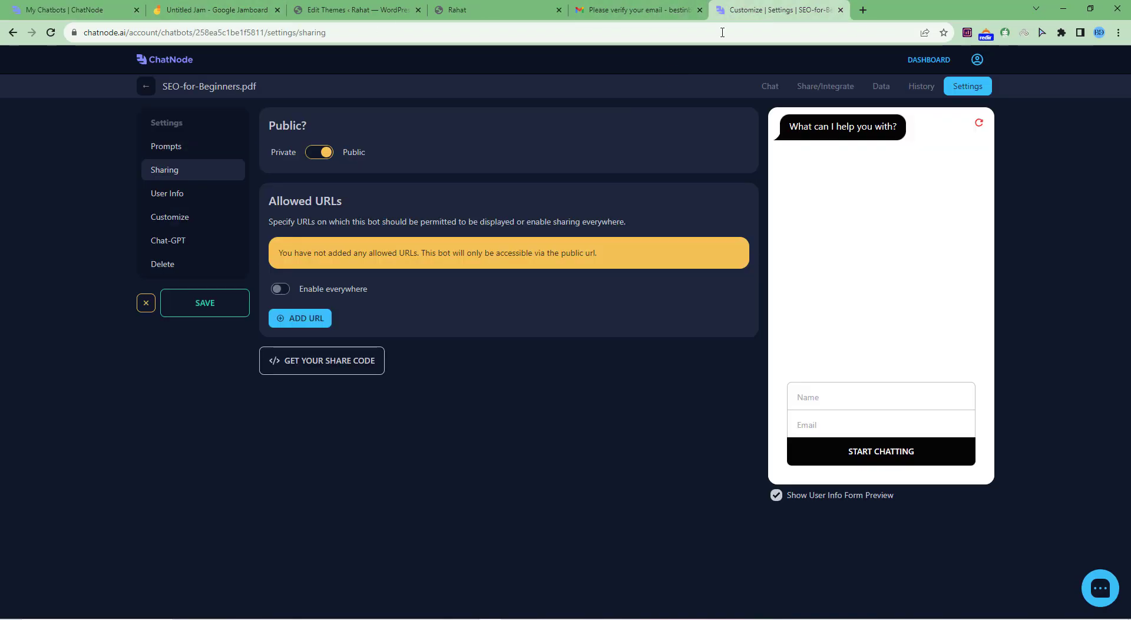
Step: Add the copied WordPress site address as an allowed URL and save the sharing settings
left_click(303, 319)
left_click(376, 294)
key("ctrl+v")
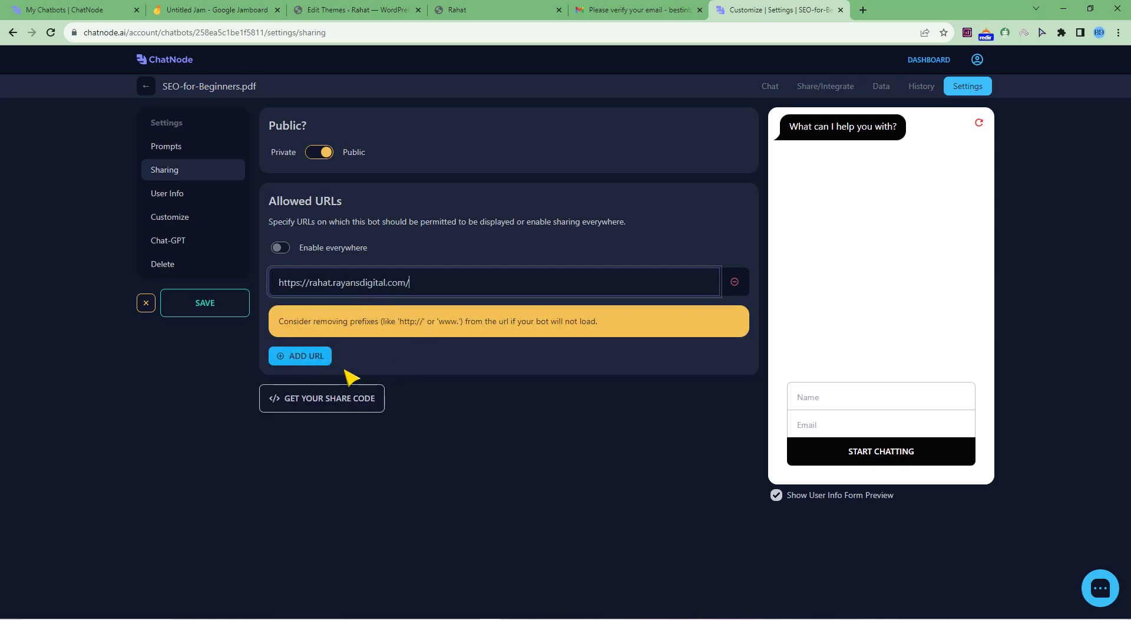
left_click(313, 361)
left_click(731, 361)
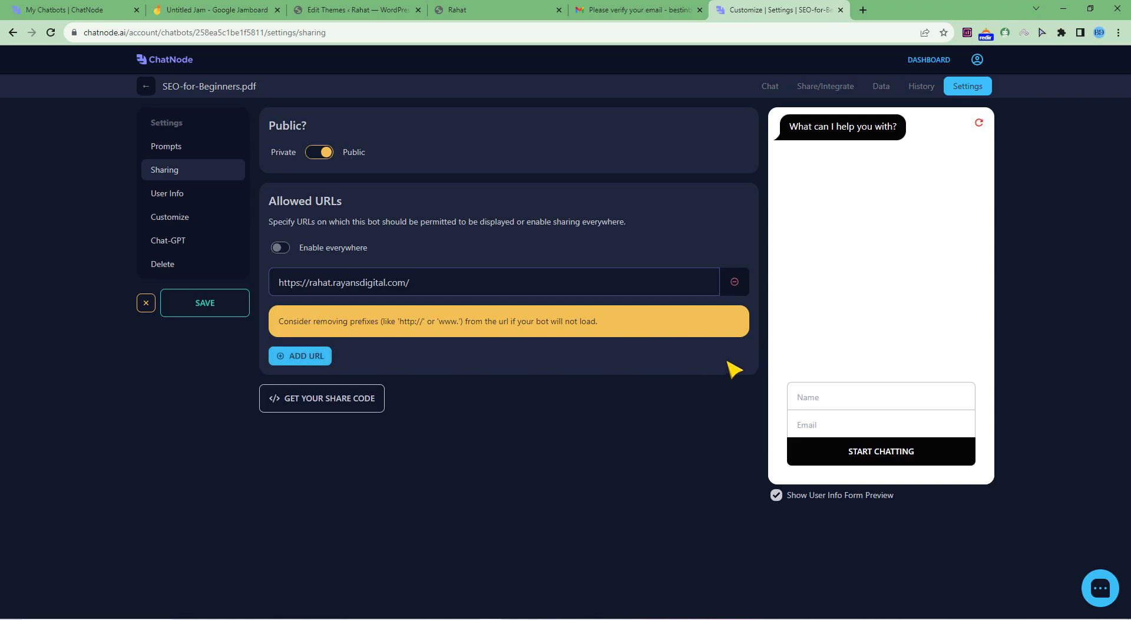
left_click(213, 303)
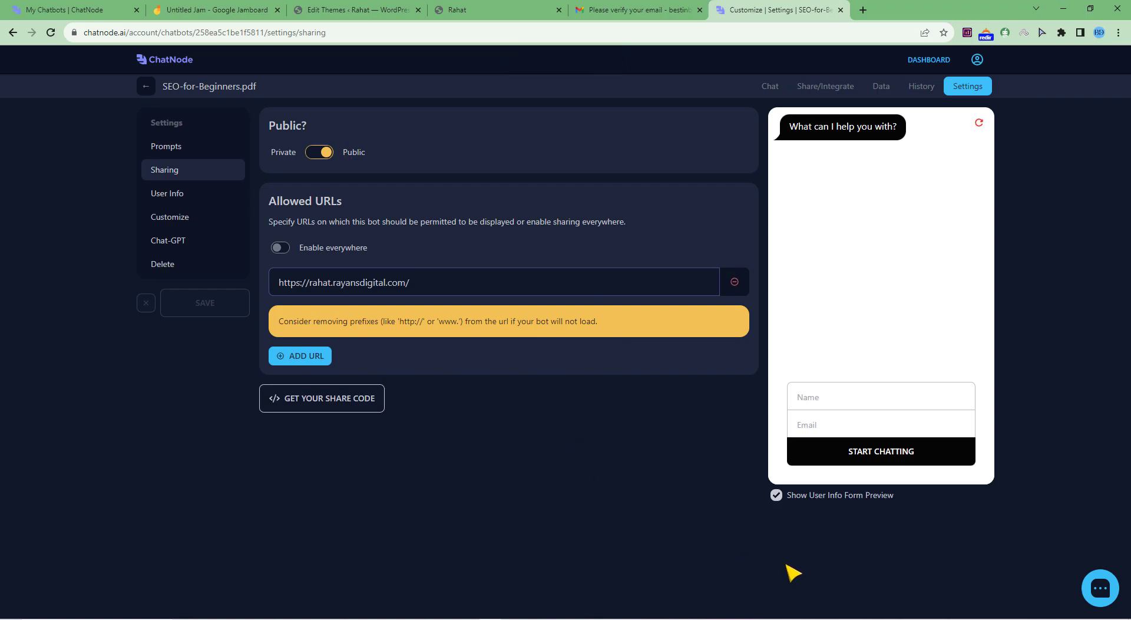
Step: Review the chatbot's share and integrate options, and check the existing chat widget and theme header code on the WordPress site
left_click(841, 90)
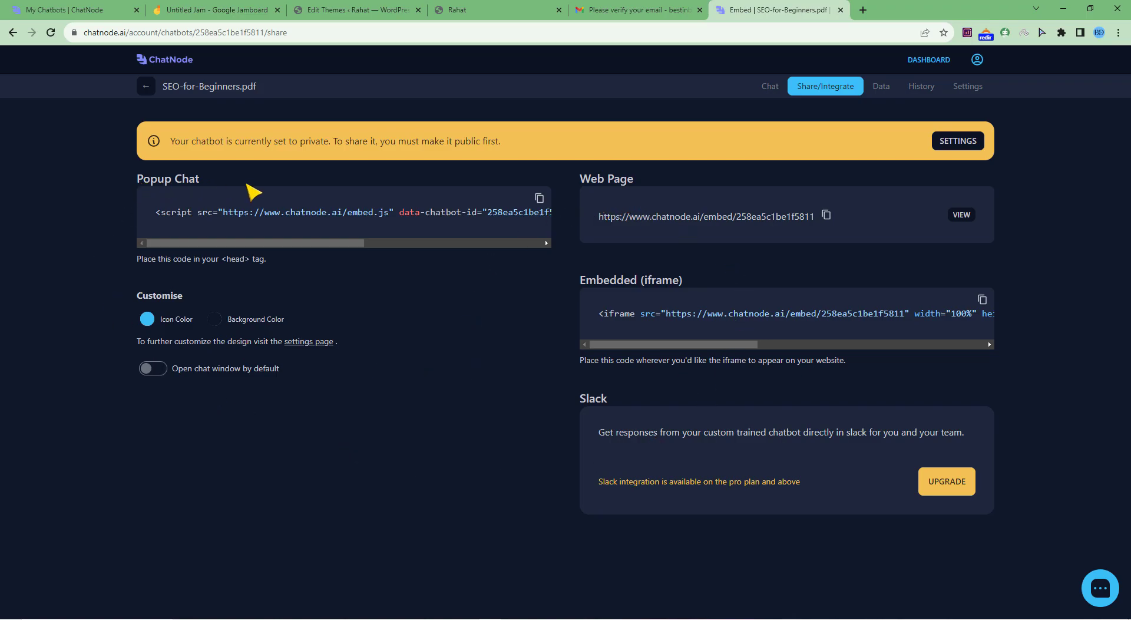
left_click(472, 10)
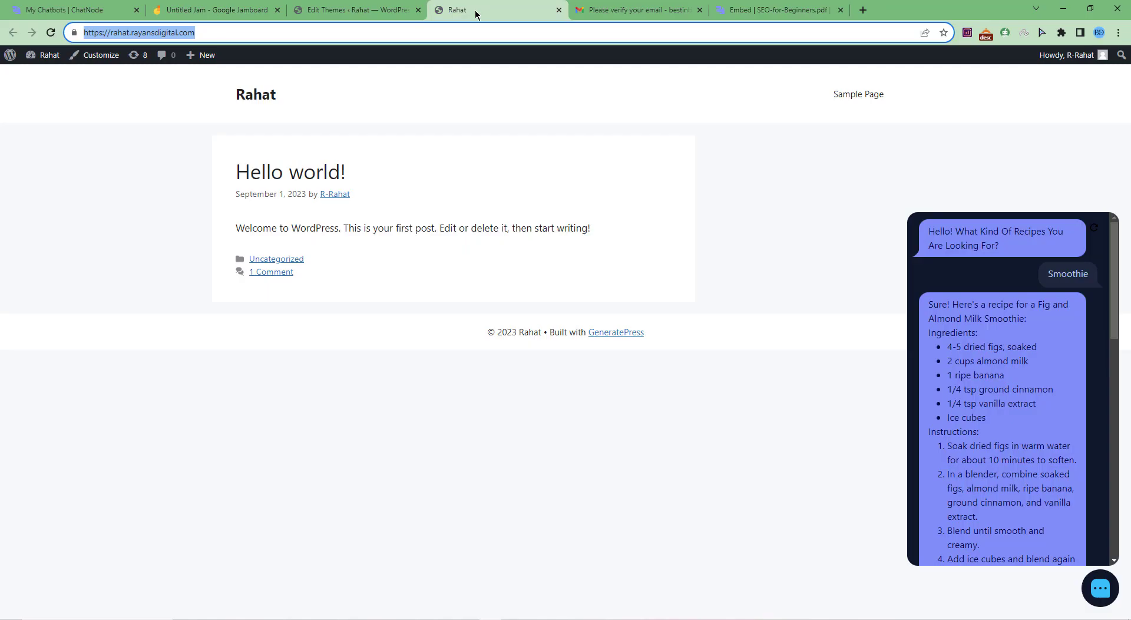
left_click(1097, 592)
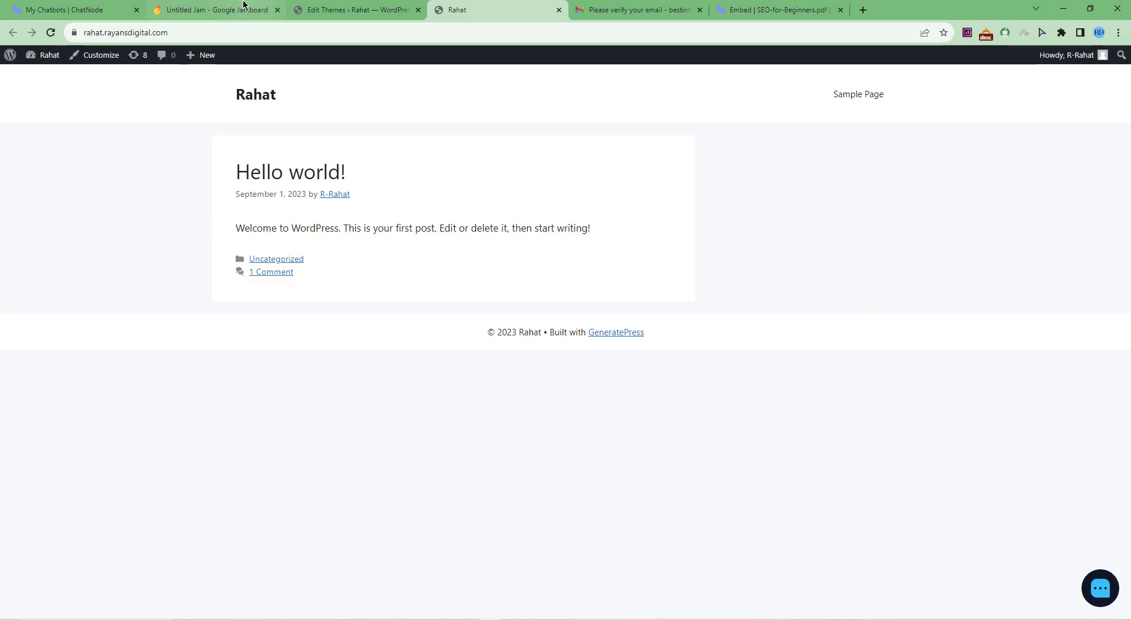
left_click(311, 10)
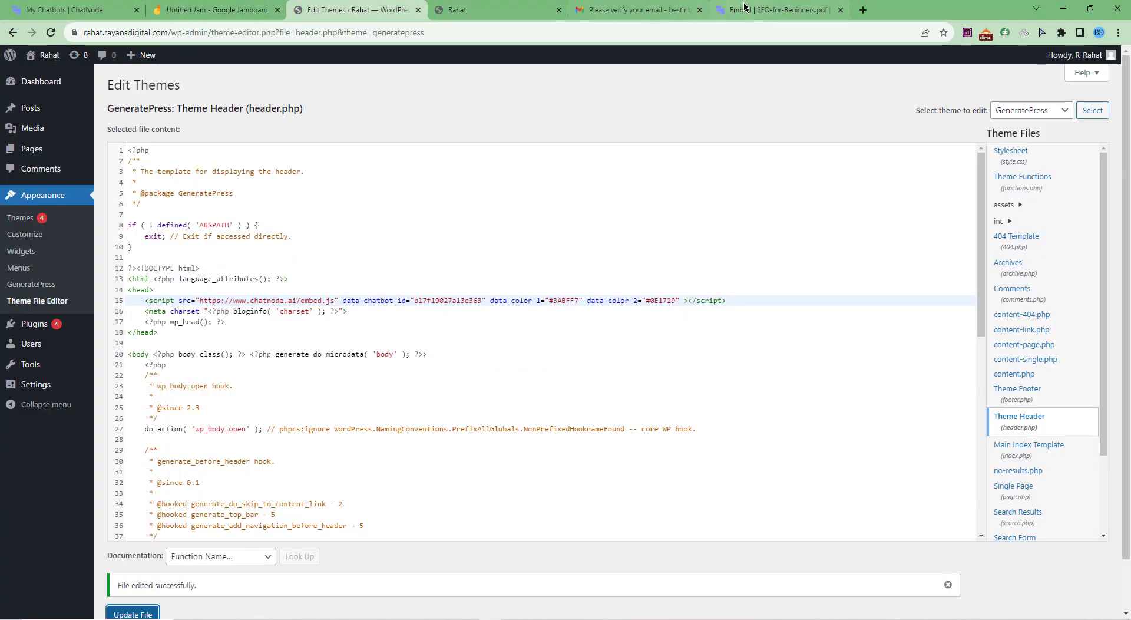
left_click(772, 9)
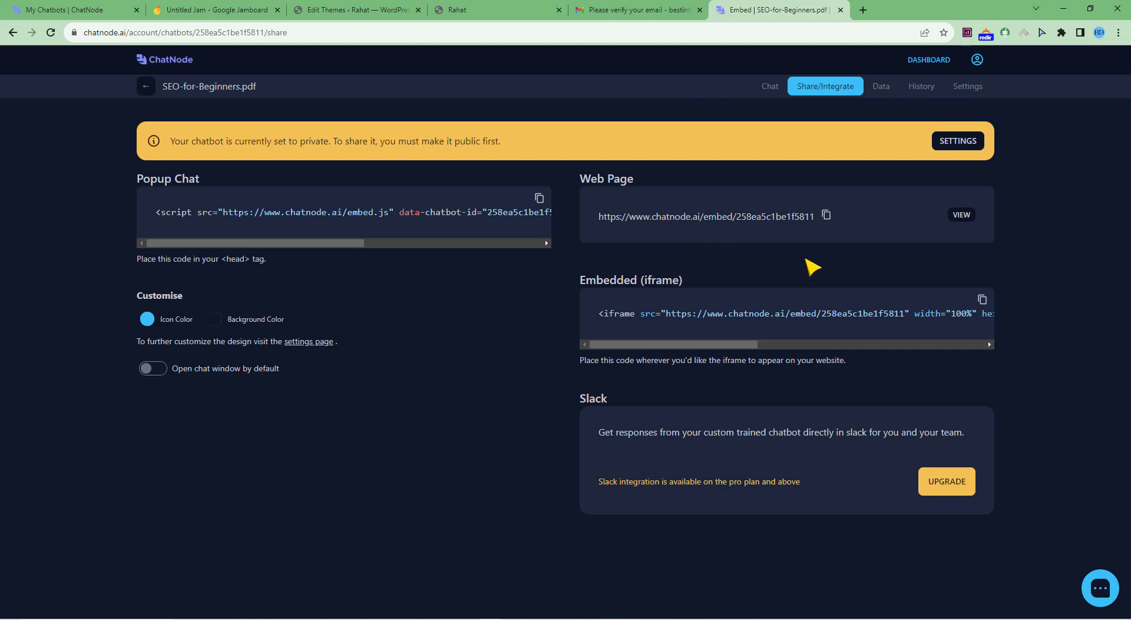
left_click_drag(705, 348, 612, 330)
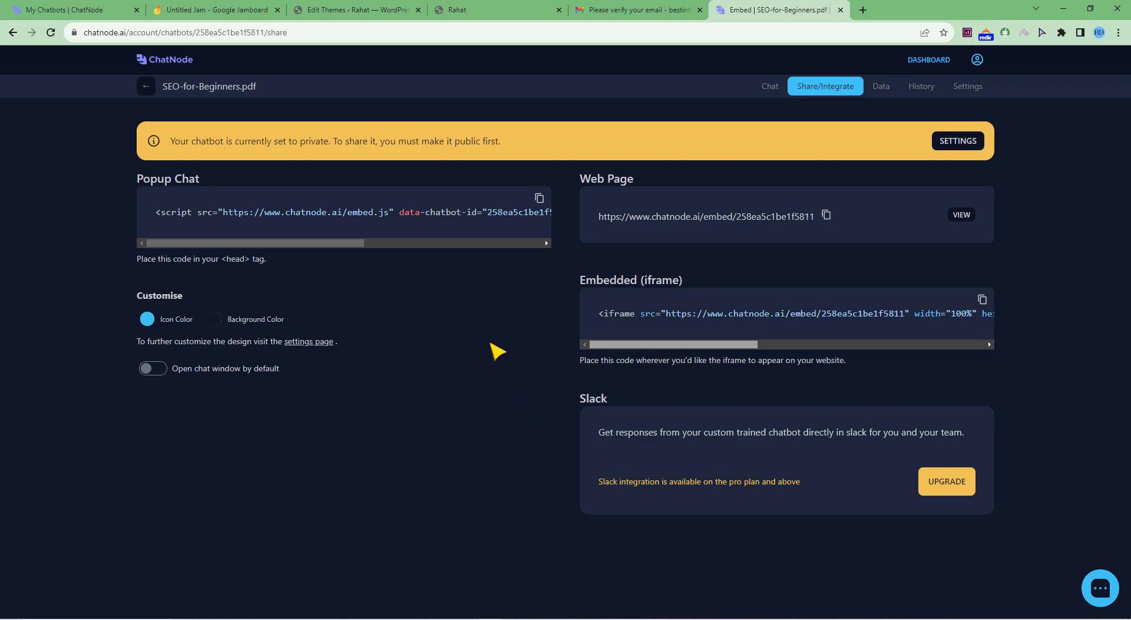
Step: Look over the chatbot's data sources and prompt settings, and copy the Popup Chat embed script from the share and integrate page
left_click(882, 86)
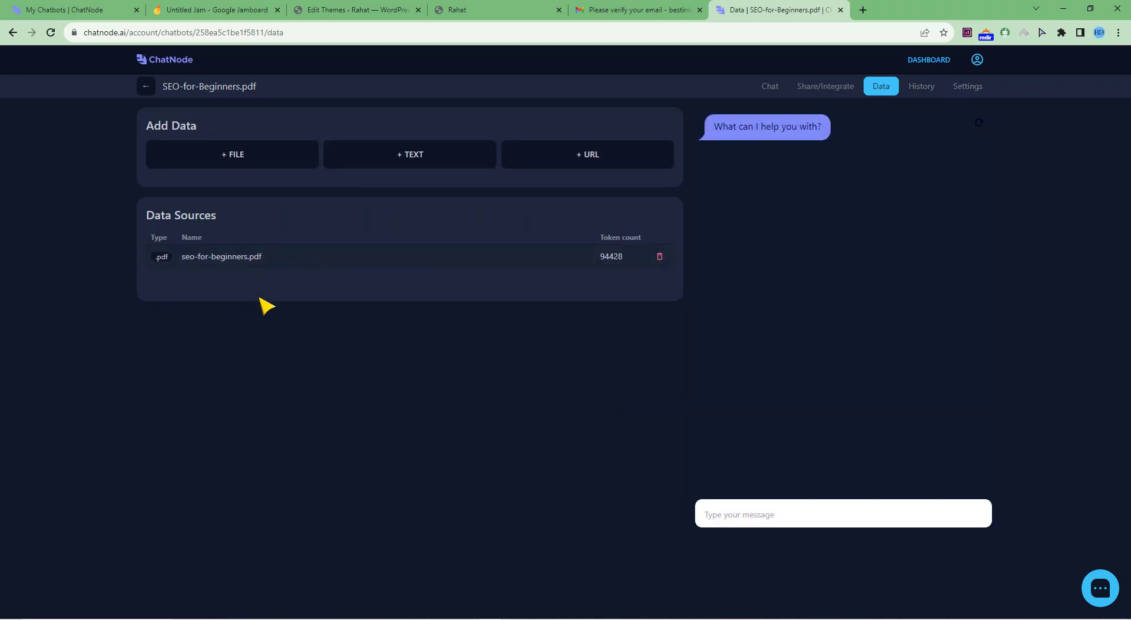
left_click(968, 87)
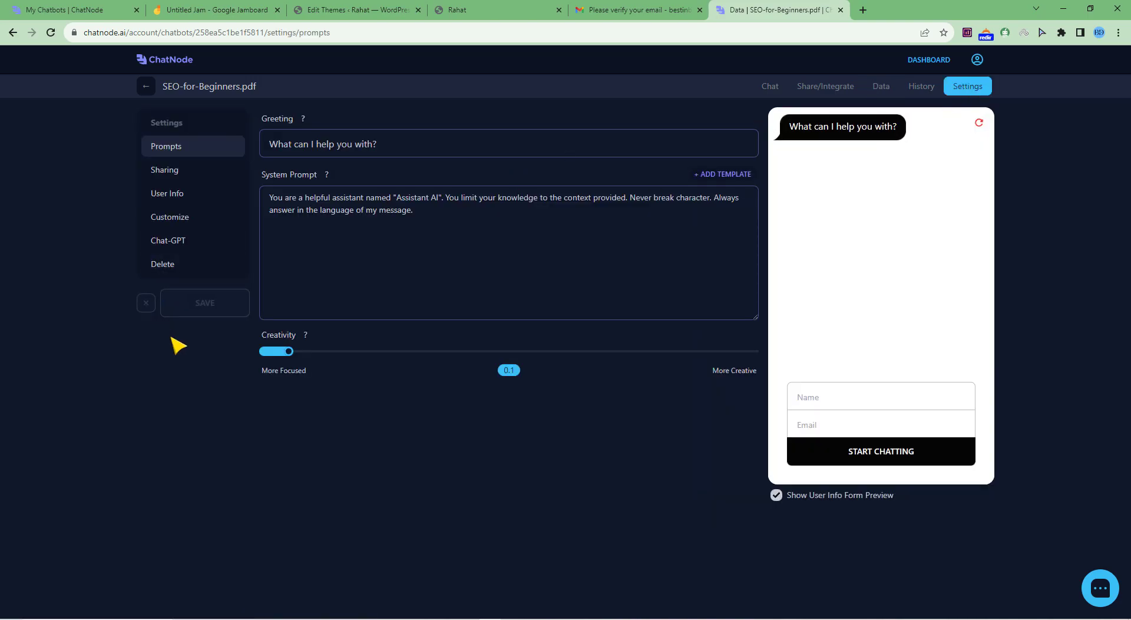
left_click(848, 89)
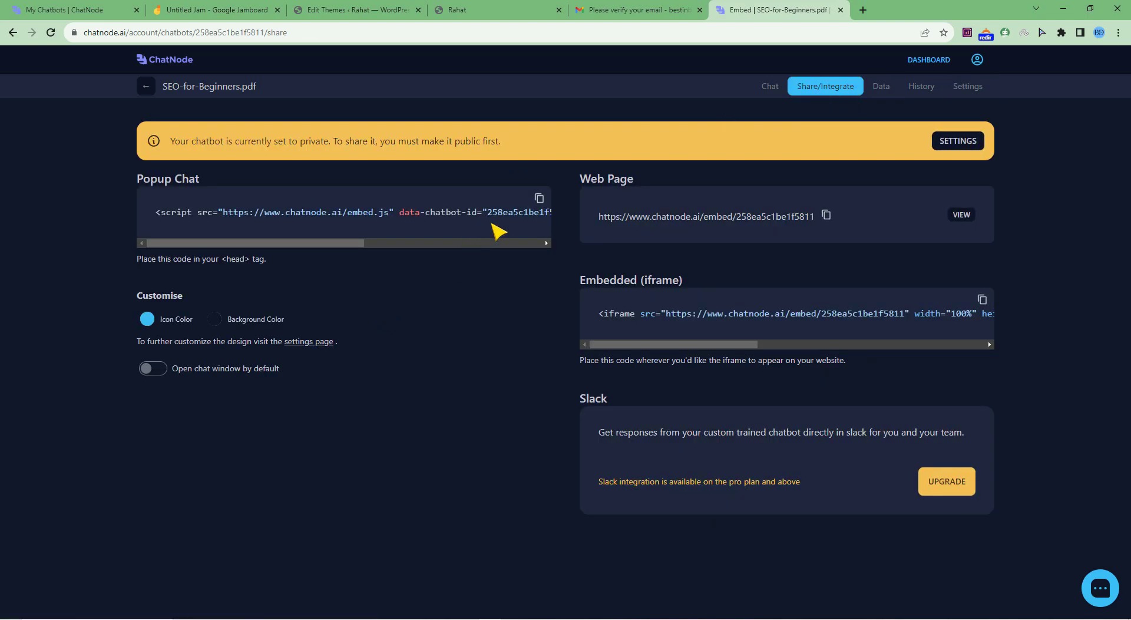
left_click(539, 200)
Step: Switch to the WordPress site's dashboard and open the GeneratePress Theme Header (header.php) in the Theme File Editor
left_click(477, 10)
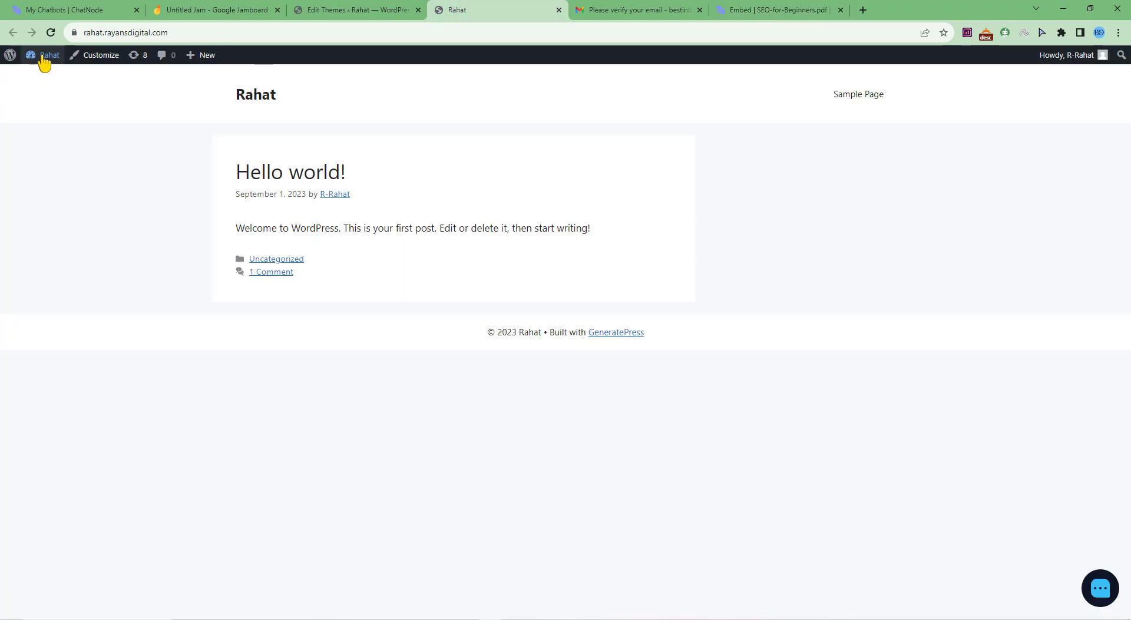
mouse_move(43, 59)
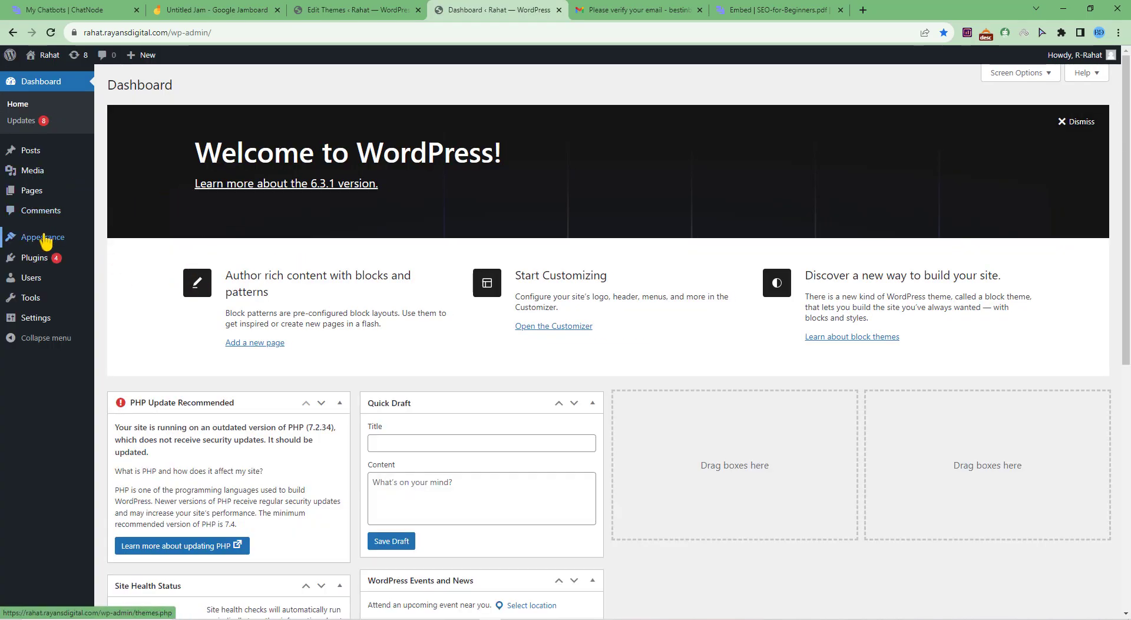
mouse_move(47, 237)
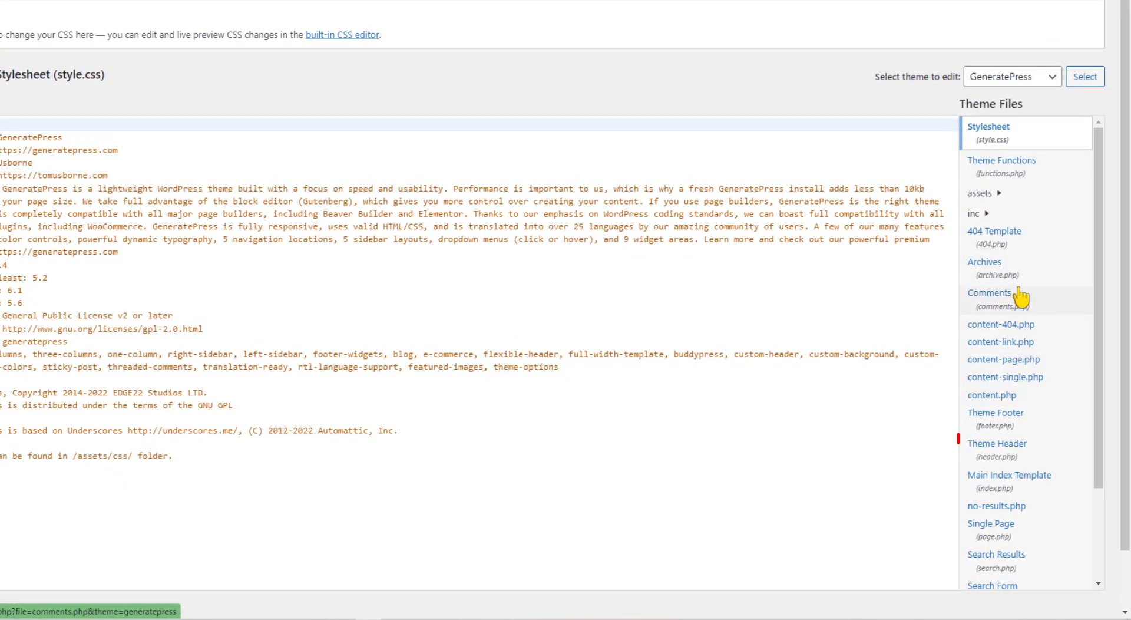
left_click(1000, 452)
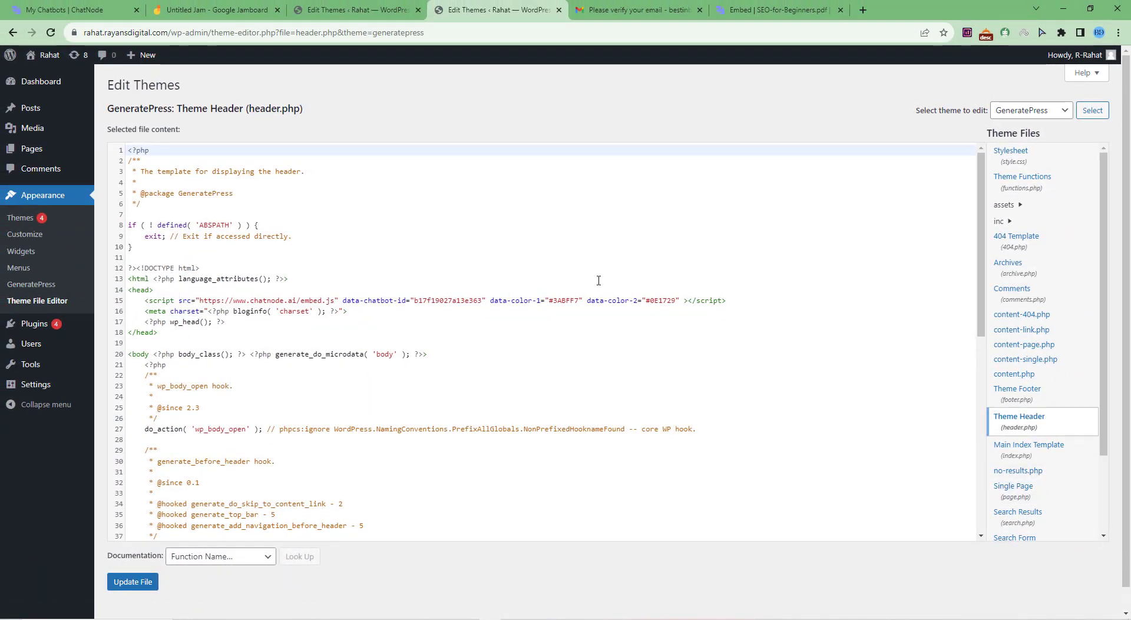
Step: Locate the opening head tag in header.php and delete the old ChatNode embed script on the line below it
key("ctrl+f")
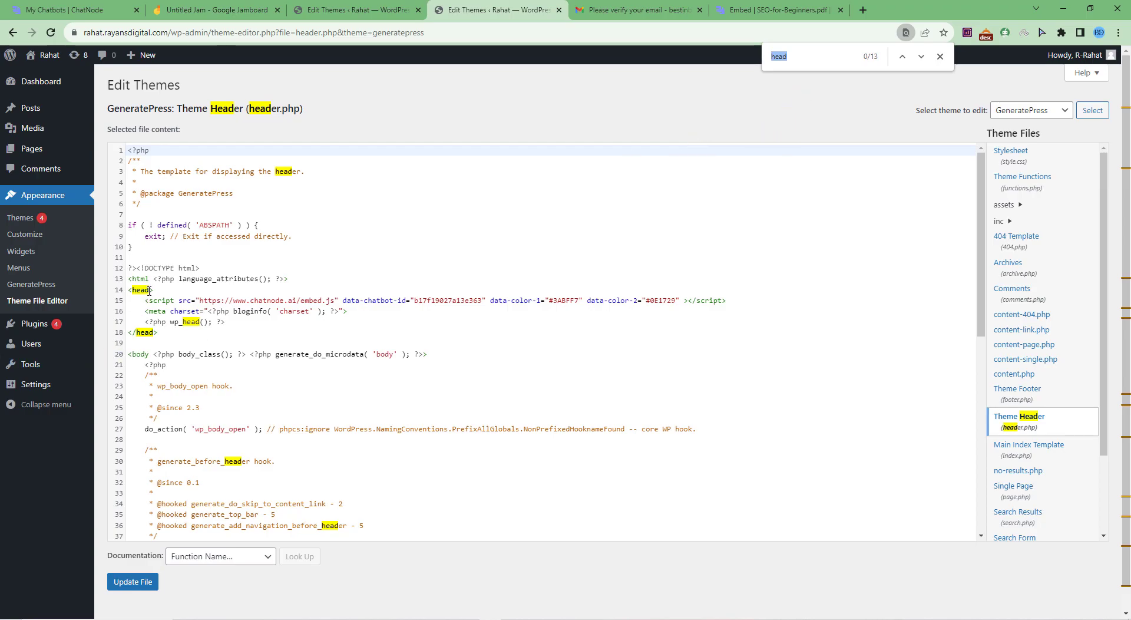
left_click(941, 56)
left_click_drag(159, 290, 744, 300)
left_click(158, 301)
key("BackSpace")
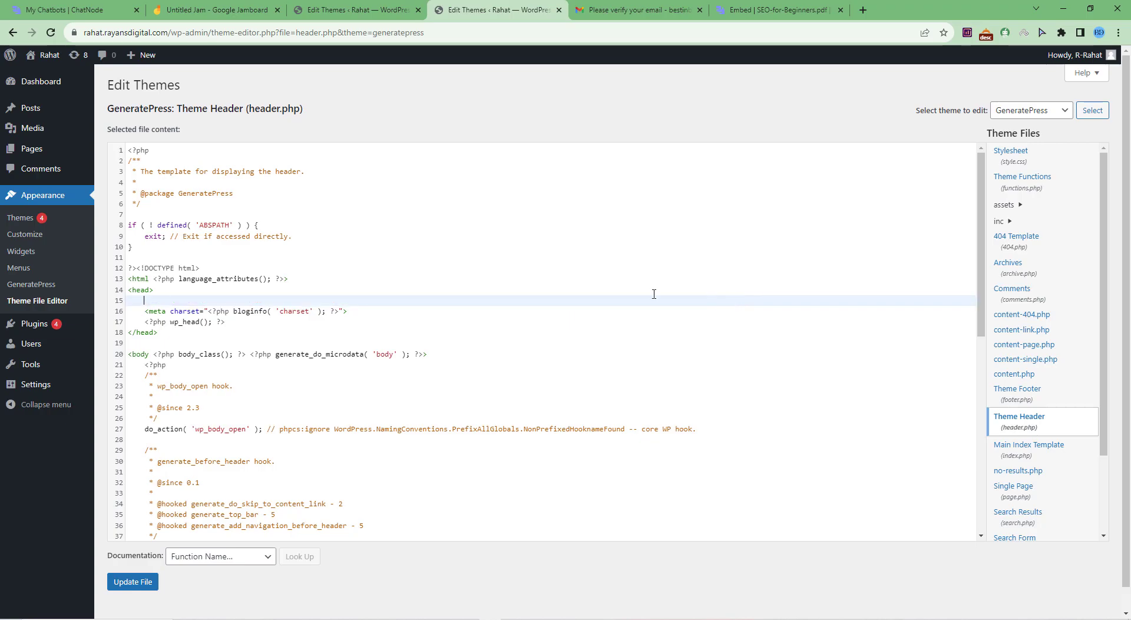
Step: Copy the Popup Chat script from ChatNode again, paste it on the empty line below the head tag in header.php, and update the file
left_click(757, 9)
left_click(539, 197)
left_click(499, 9)
key("ctrl+v")
left_click(125, 582)
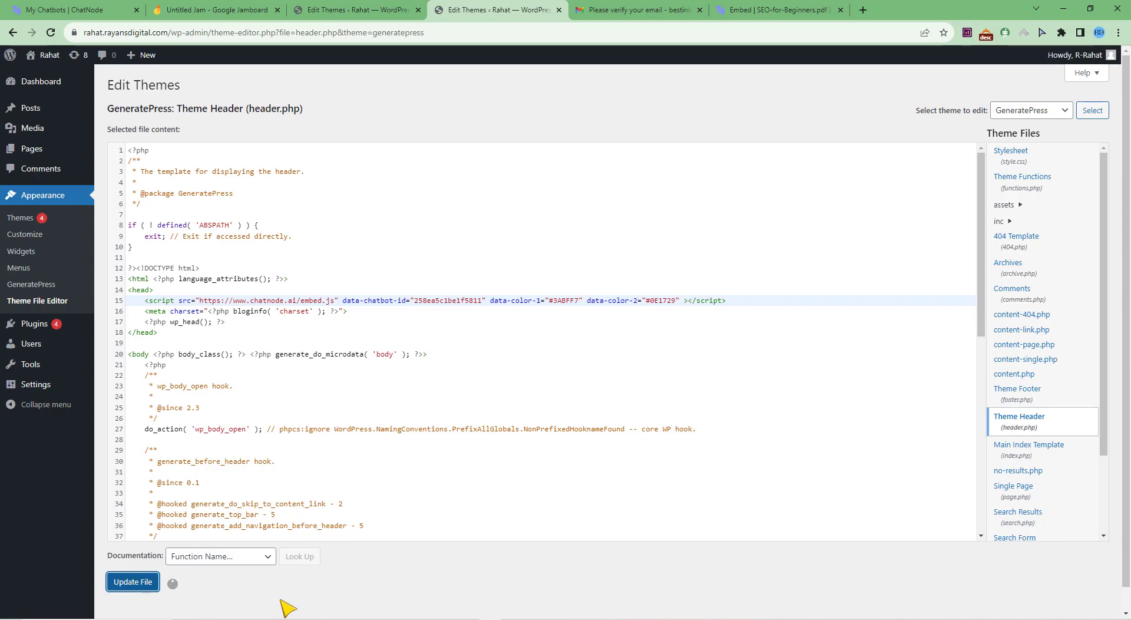
scroll(747, 484, "down", 2)
scroll(747, 484, "down", 1)
scroll(147, 560, "down", 1)
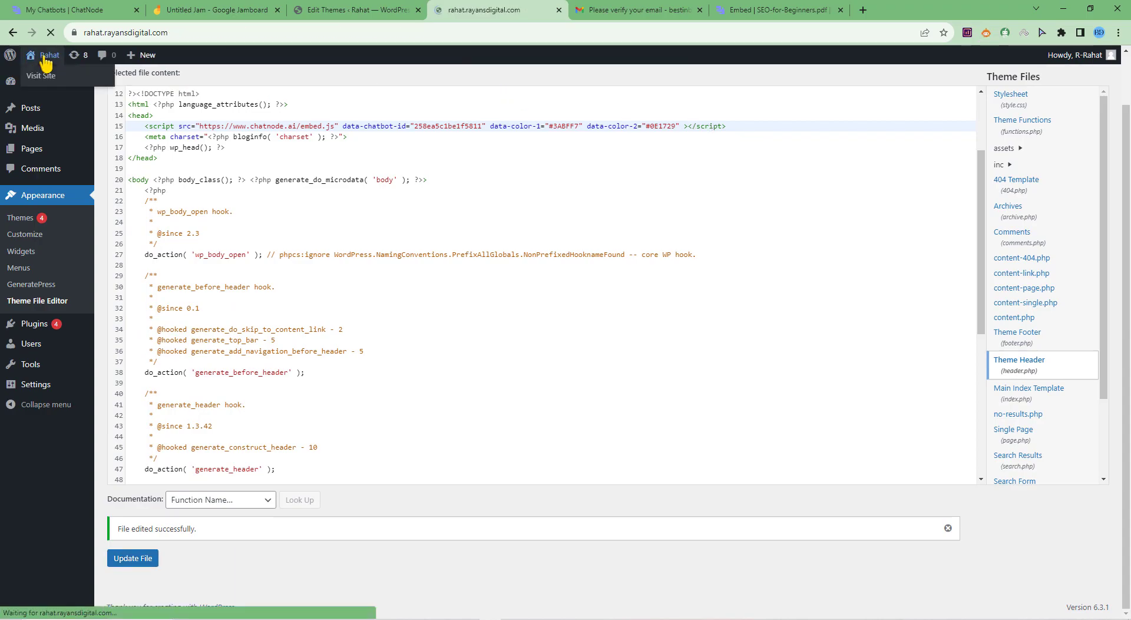
Step: Reload the live WordPress site, open the chat widget, and submit the visitor's name and email to start chatting
left_click(50, 34)
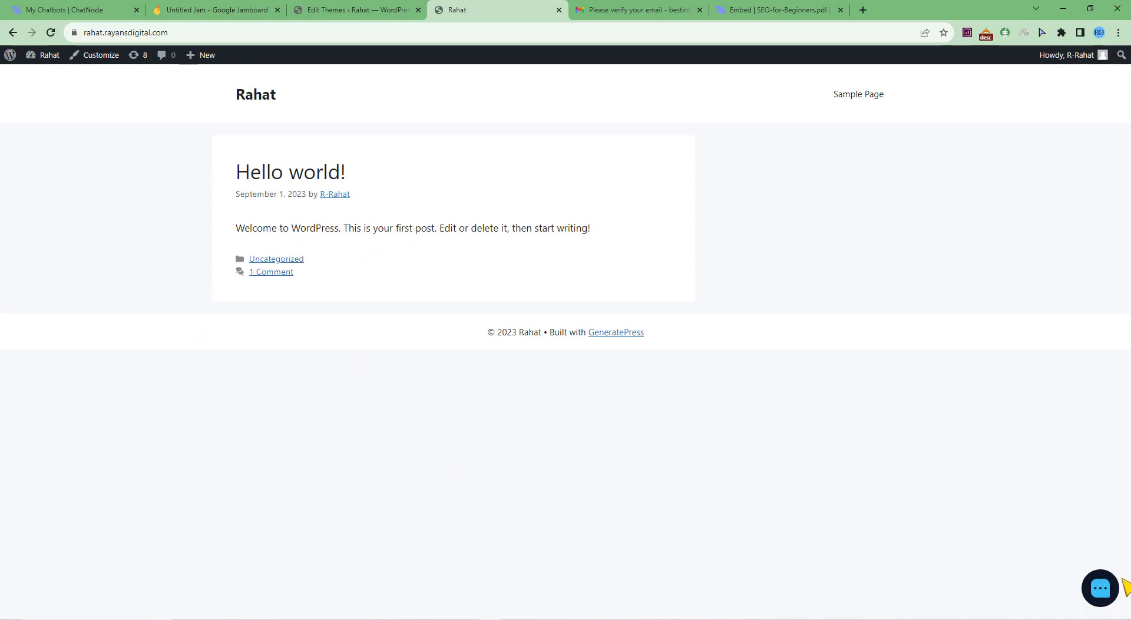
left_click(1101, 591)
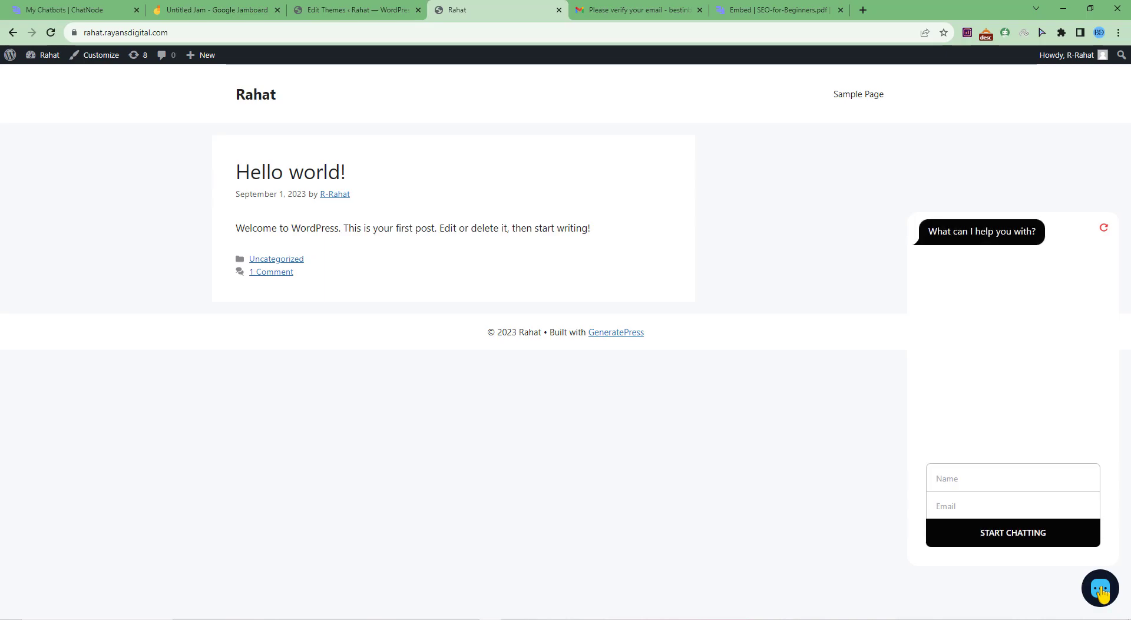
left_click(955, 478)
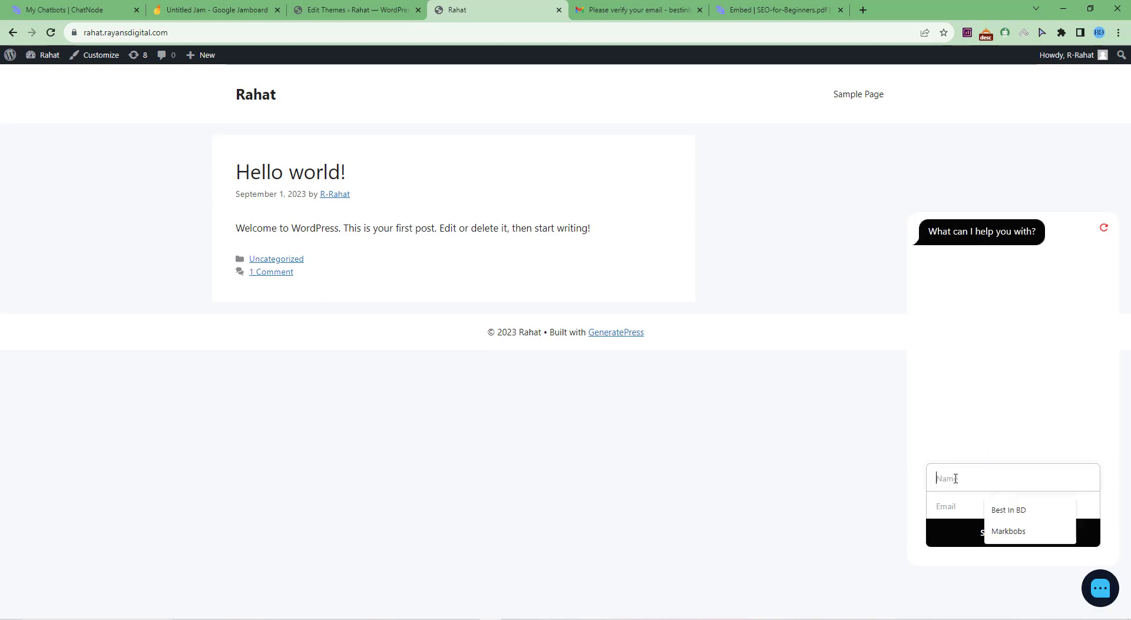
left_click(962, 477)
type("Rahat")
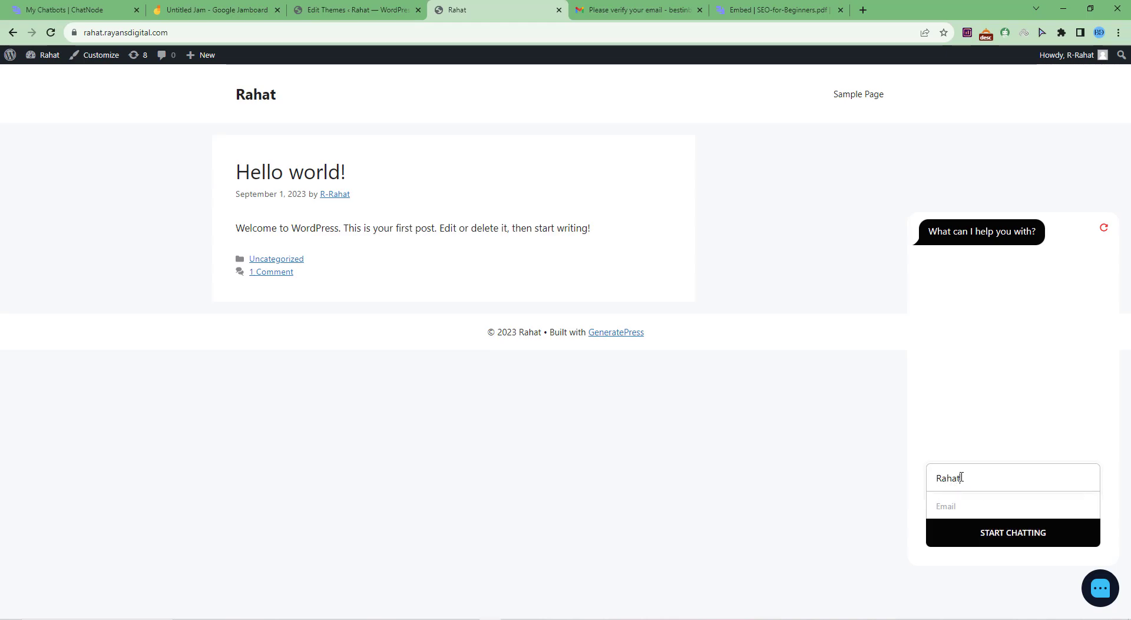
left_click(940, 506)
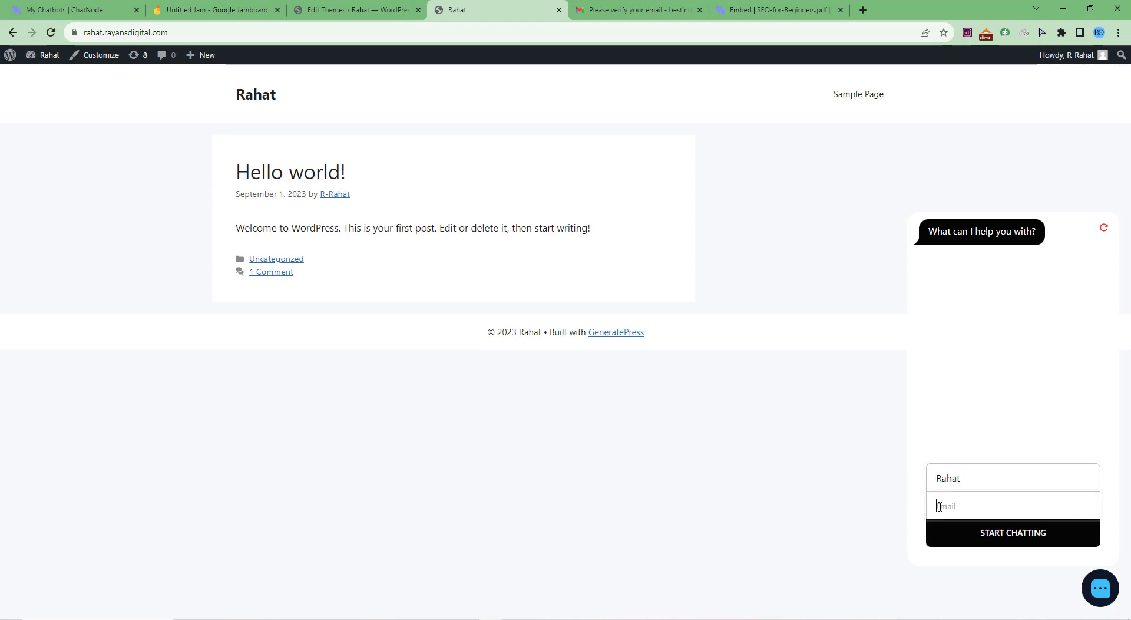
type("test@gmail.com")
left_click(1012, 541)
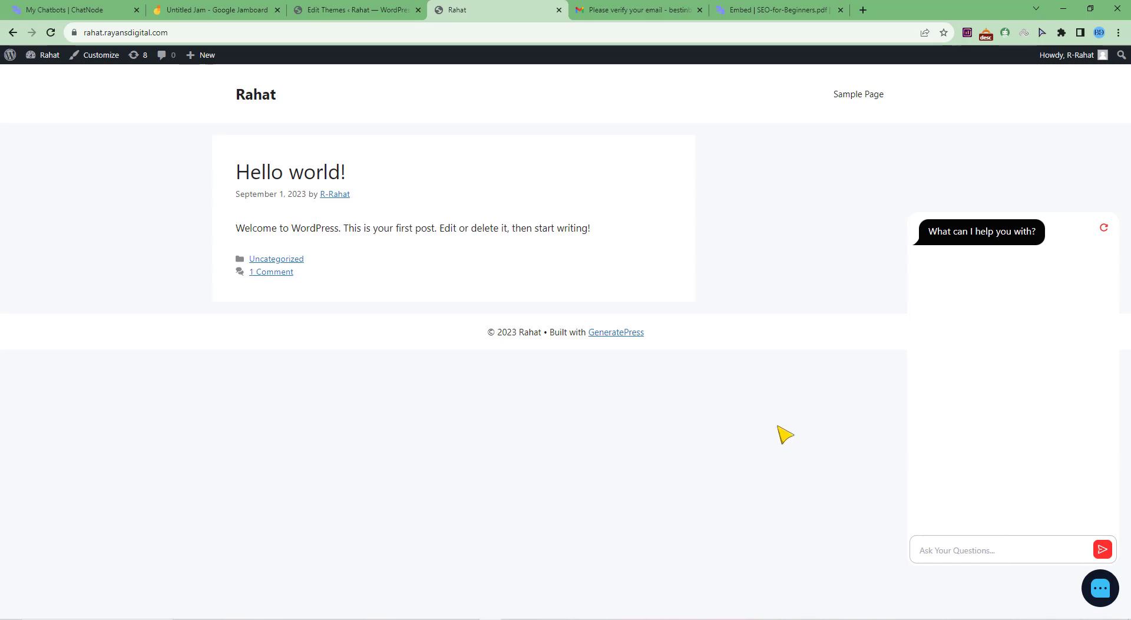
Step: Check the chatbot's data source in ChatNode, and ask the widget on the WordPress site "What is SEO?"
left_click(778, 12)
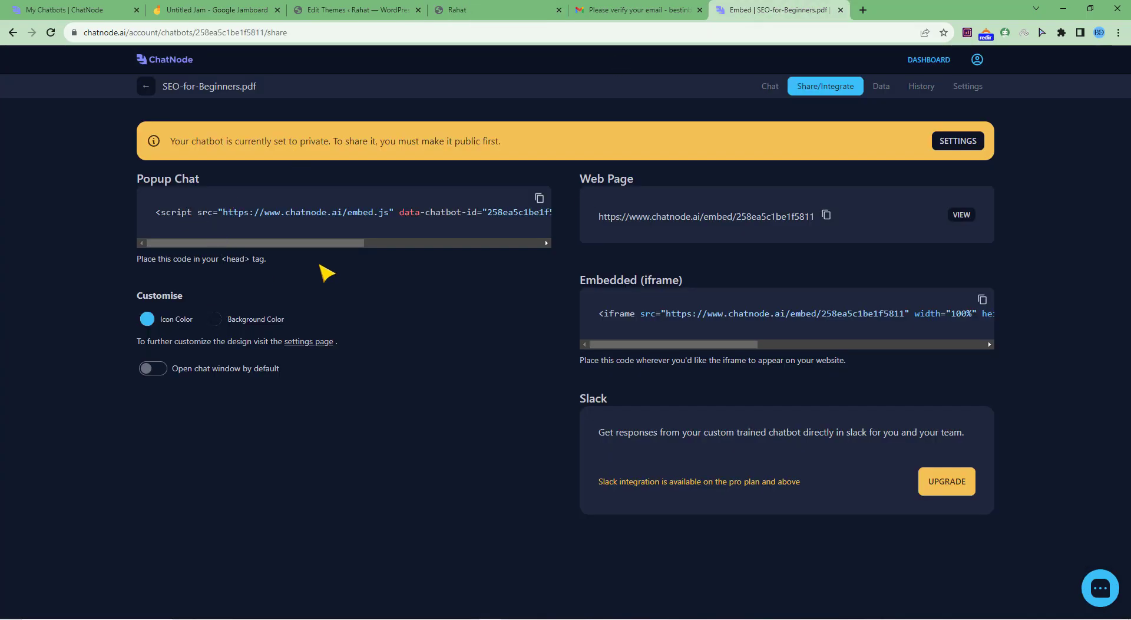
left_click(882, 86)
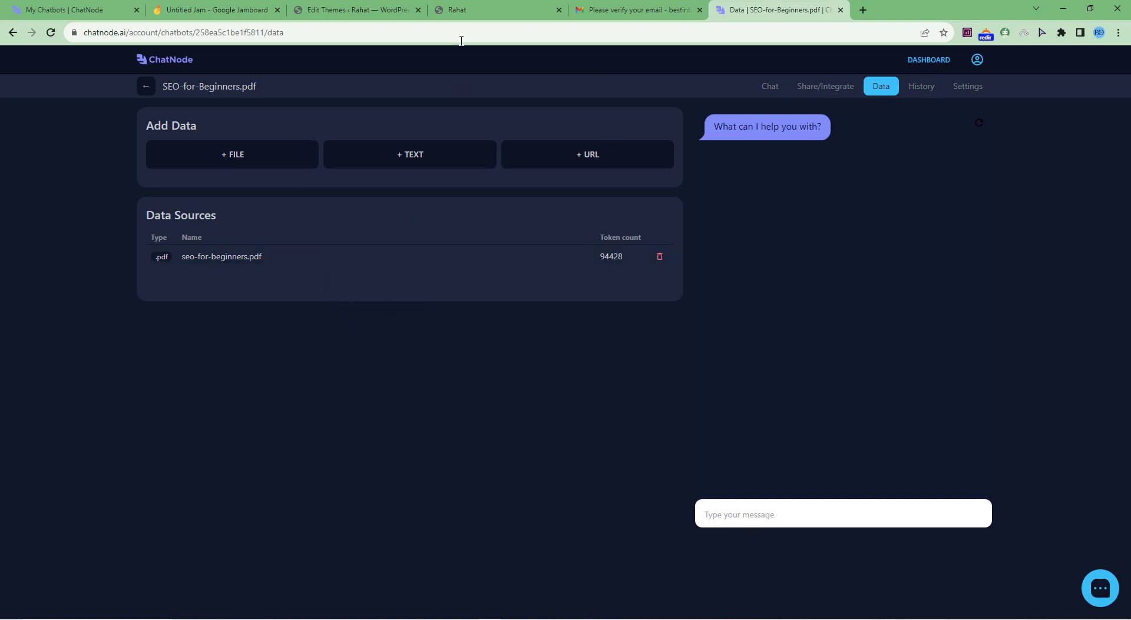
left_click(504, 12)
left_click(946, 551)
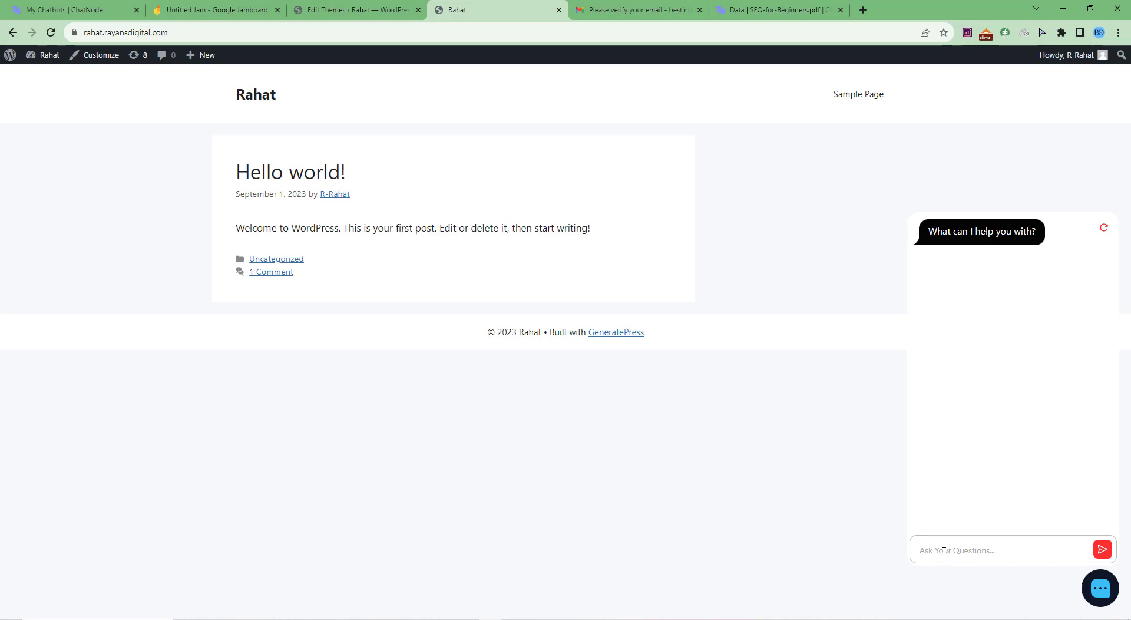
type("What is SEO?")
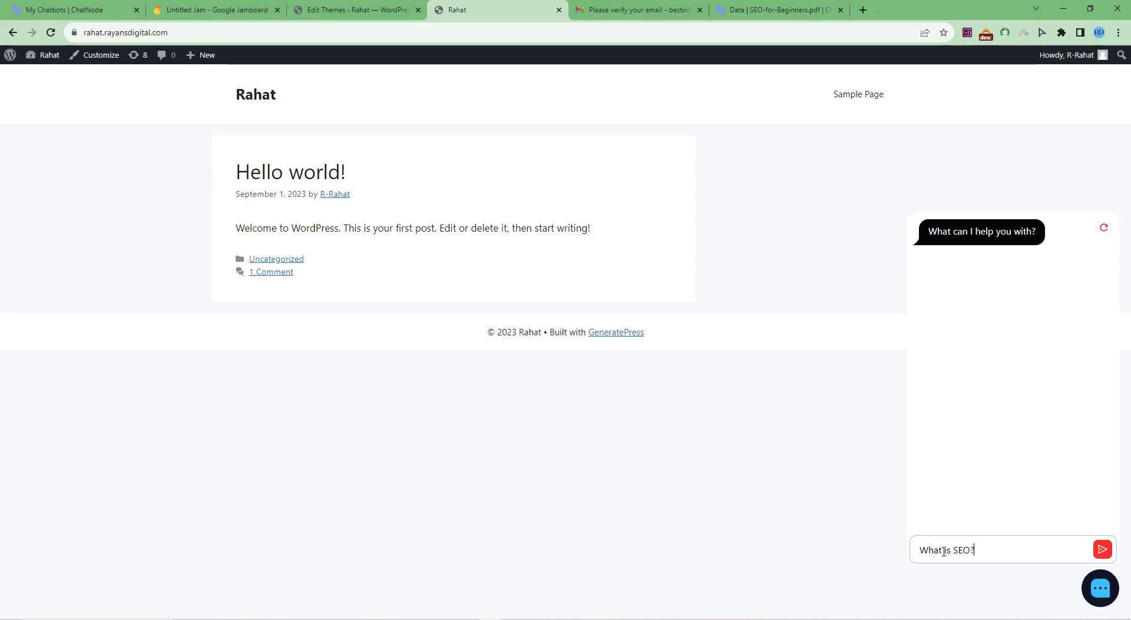
key("Return")
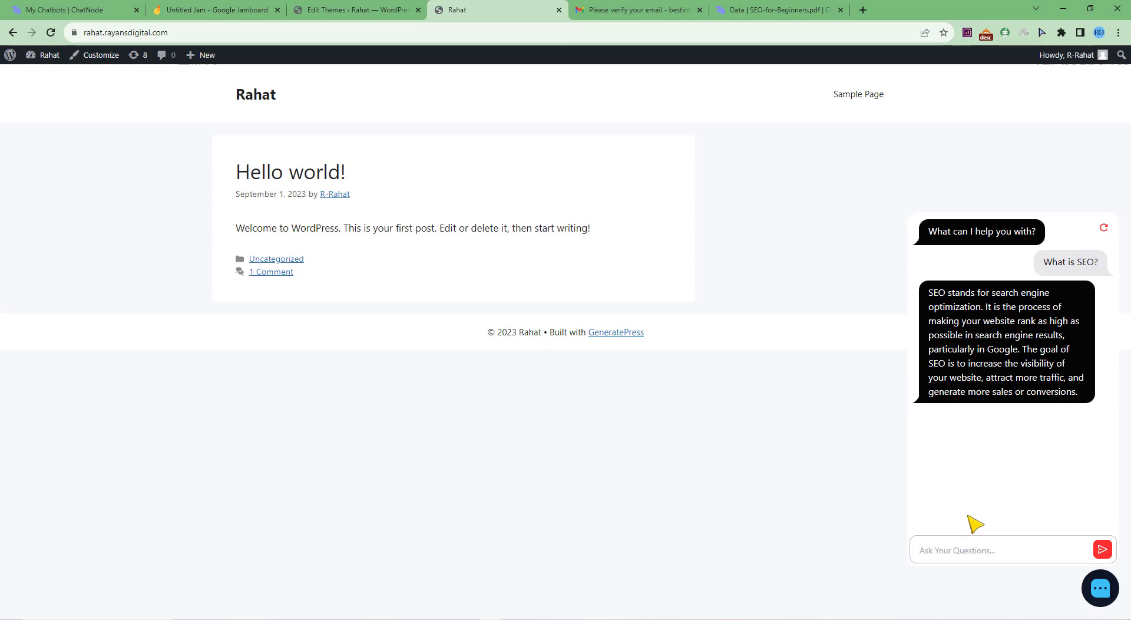
Step: Ask the chatbot on the WordPress site a second question, "What is Keyword Research"
type("What")
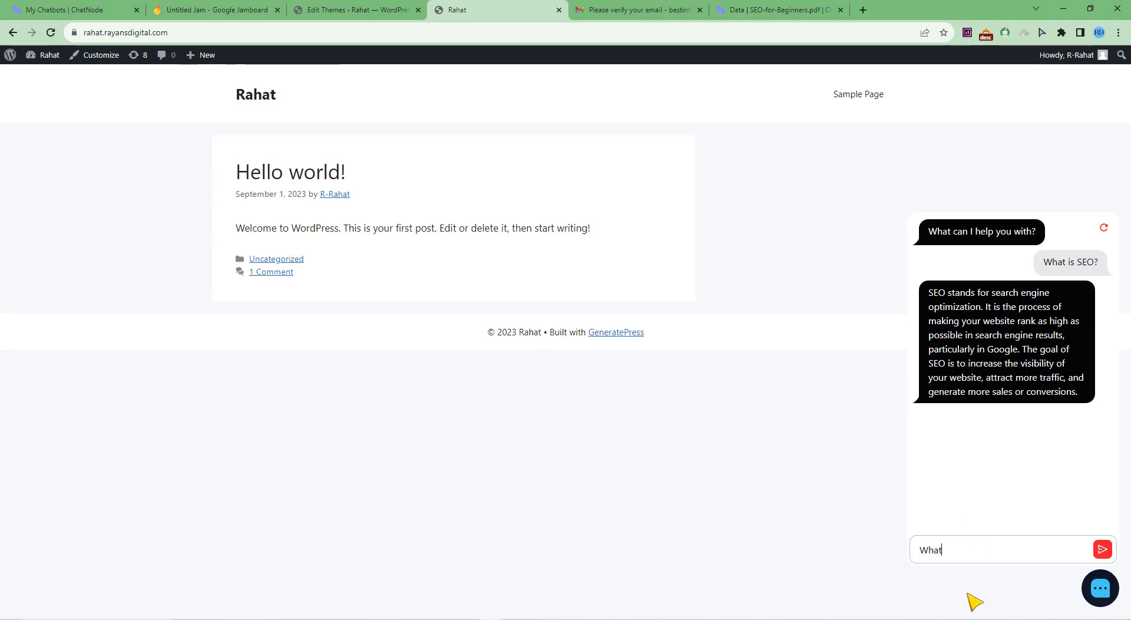
type(" is Keyword Research")
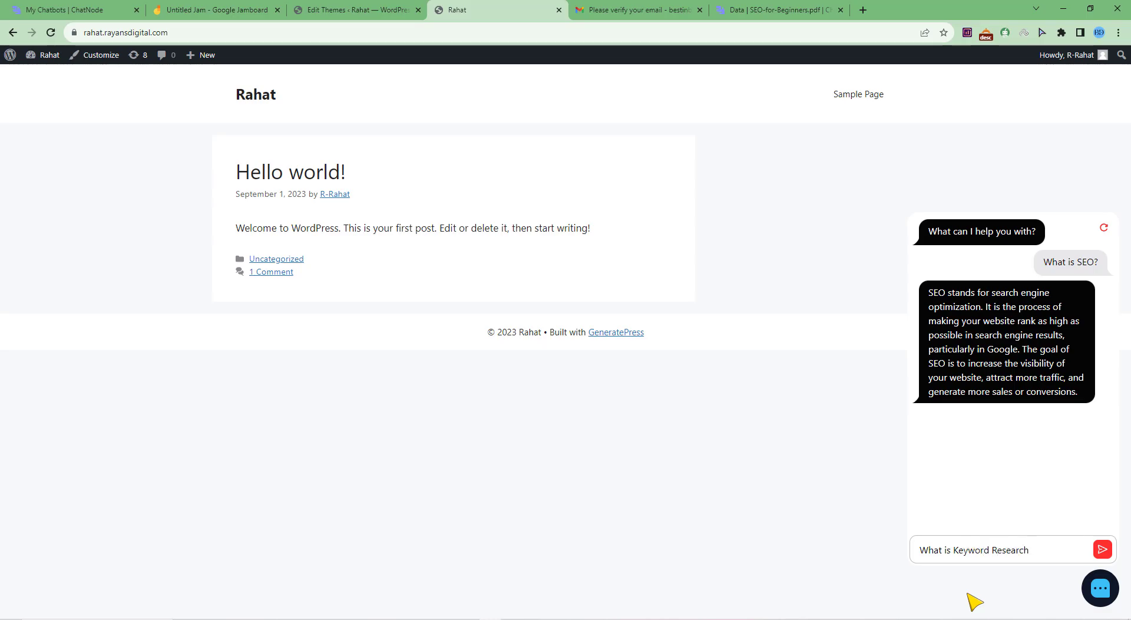
key("Return")
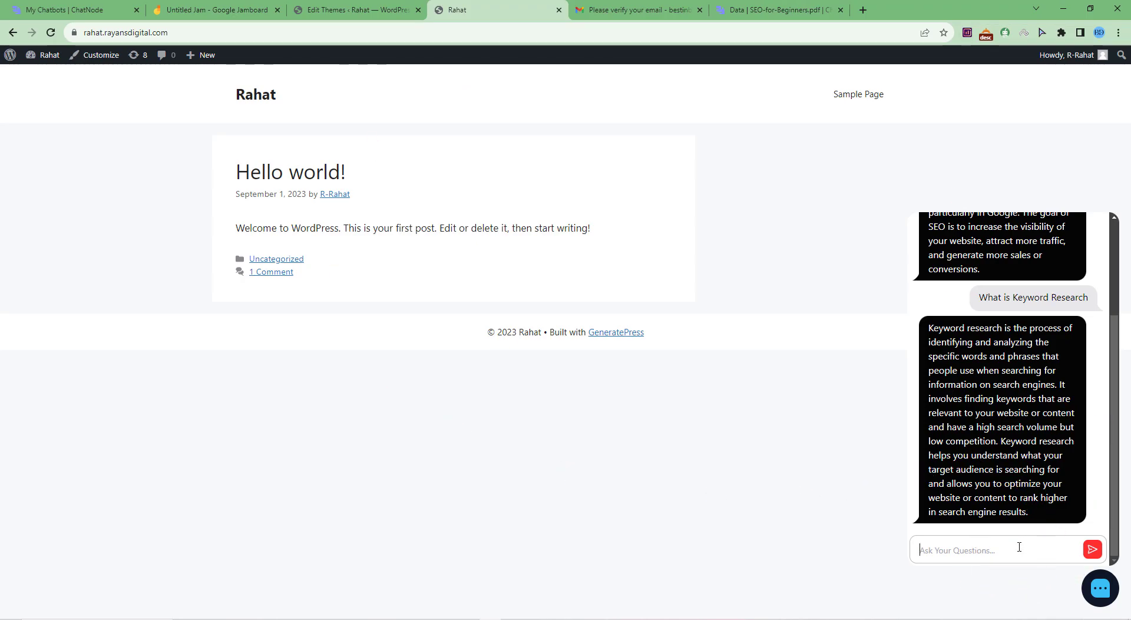
Step: Return to ChatNode, leave the chatbot for the dashboard, and open the pricing section of the ChatNode home page
left_click(772, 10)
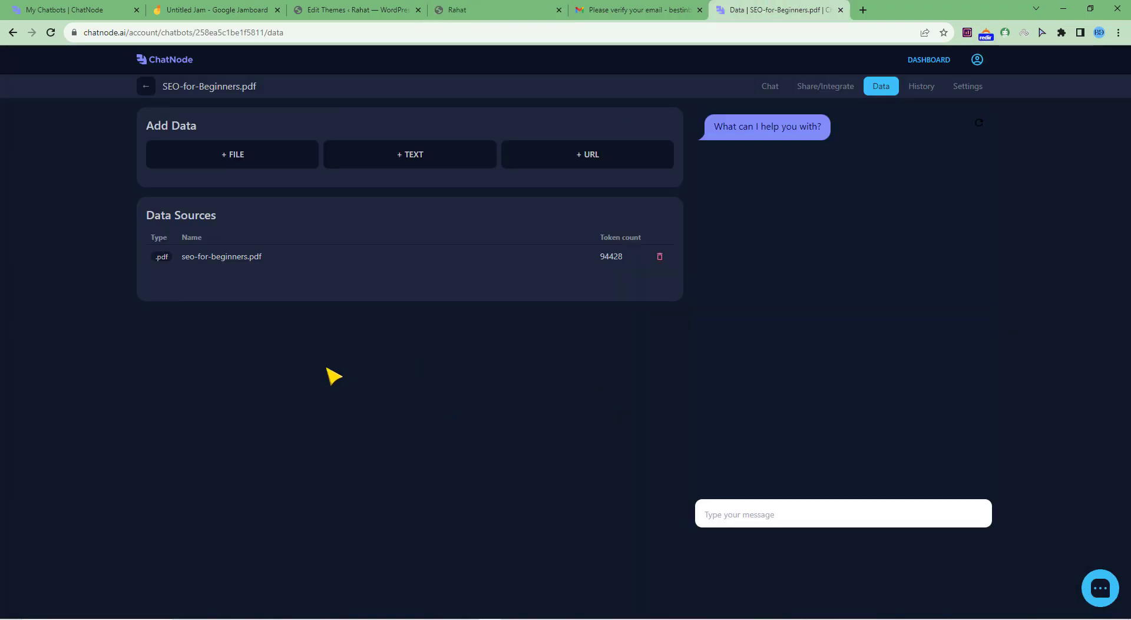
left_click(145, 87)
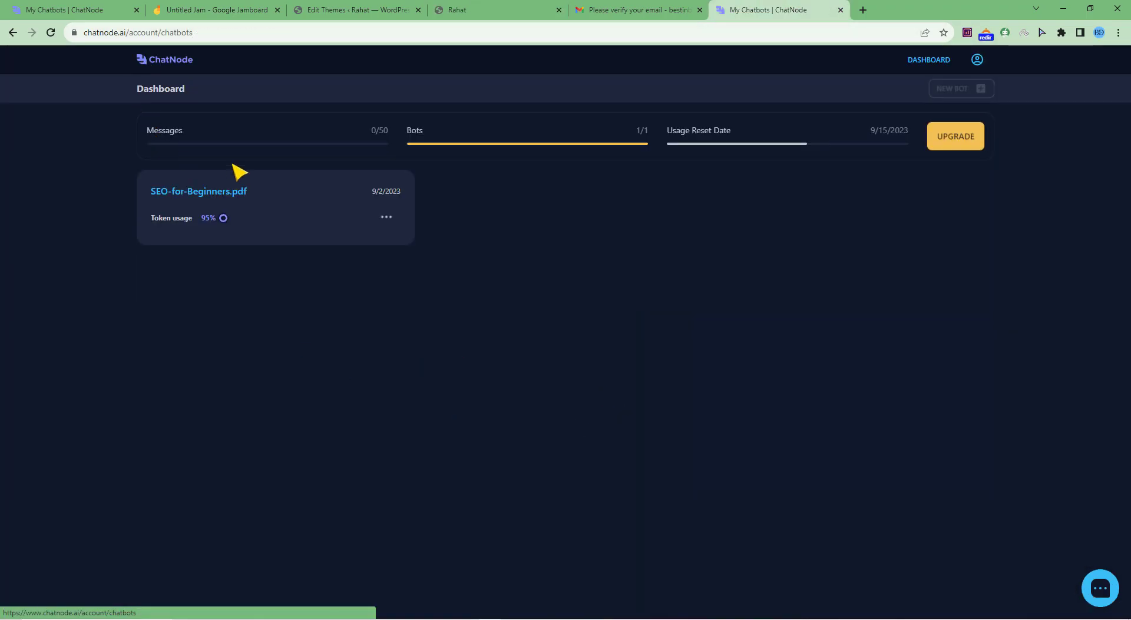
left_click(172, 61)
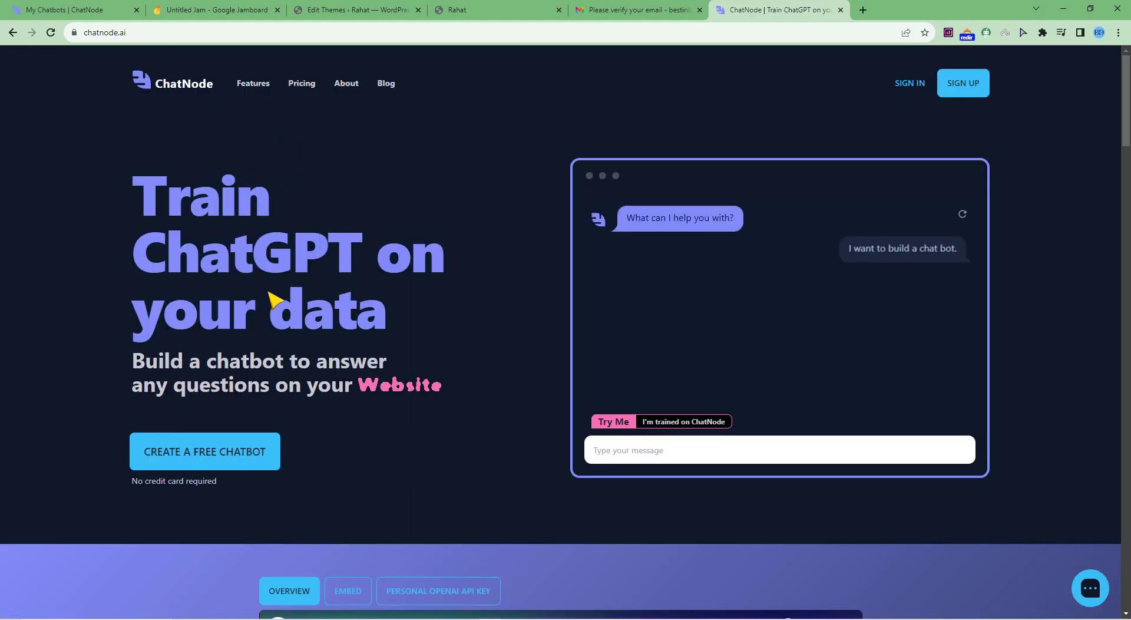
left_click(309, 86)
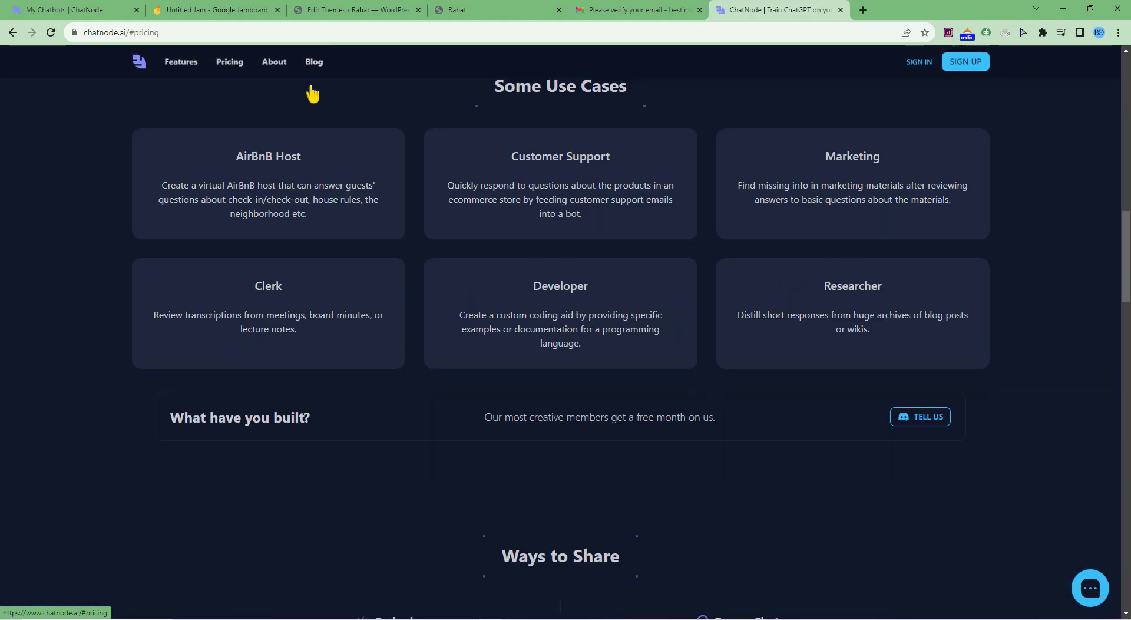
Step: Review the ChatNode pricing plans, comparing the message, chatbot and token limits of Free, Basic, Pro and the Enterprise tiers
scroll(307, 348, "down", 2)
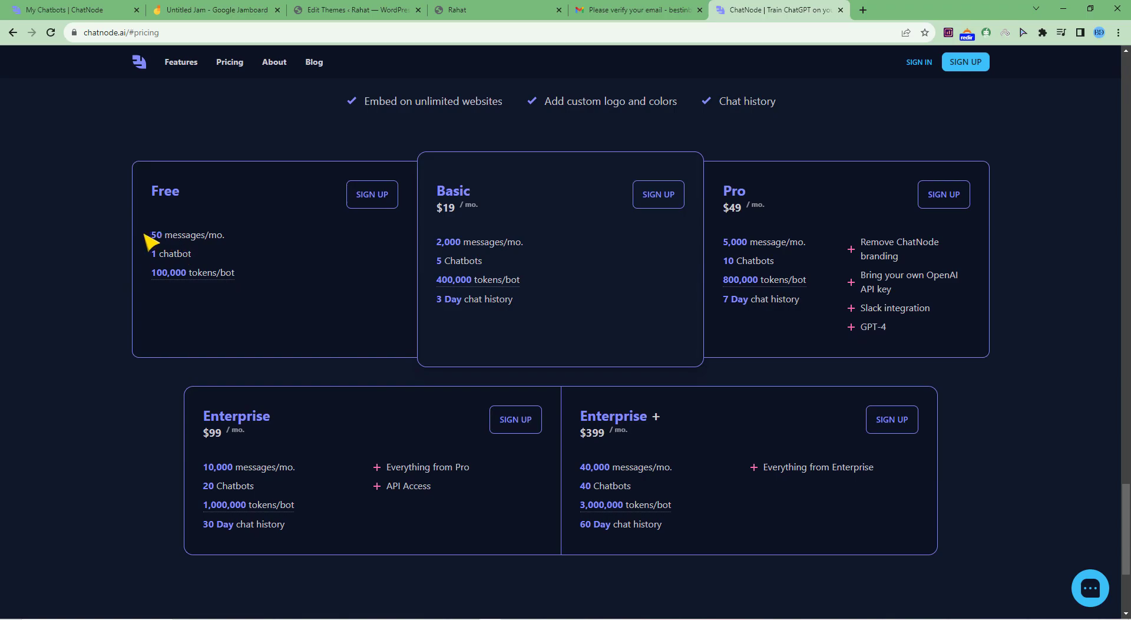
left_click_drag(147, 276, 190, 278)
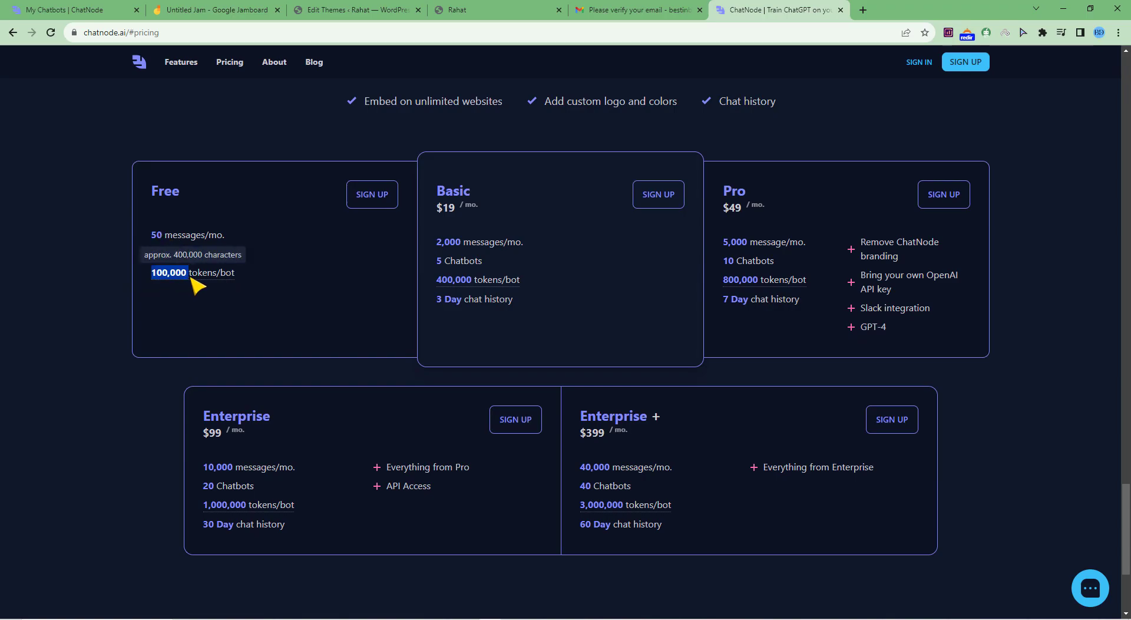
left_click(233, 301)
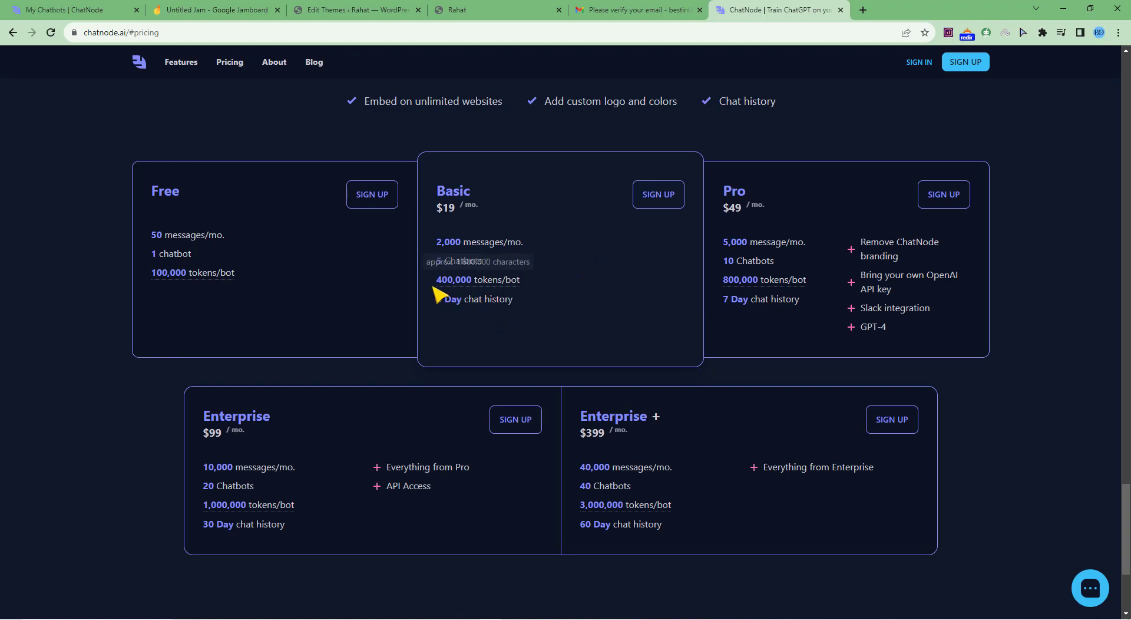
double_click(470, 284)
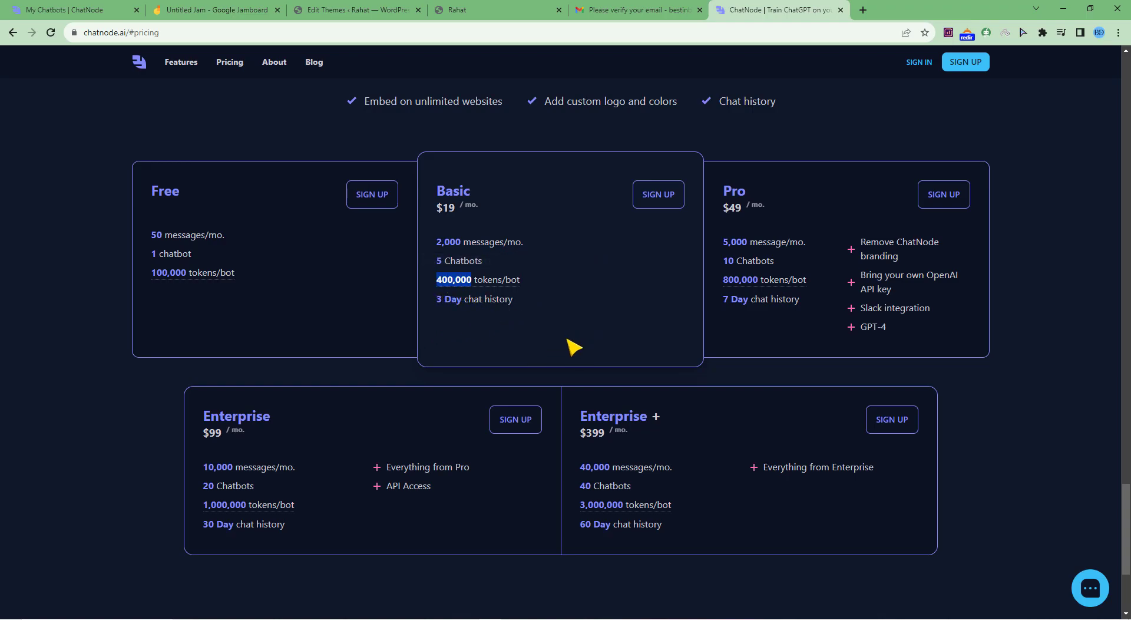
left_click(538, 324)
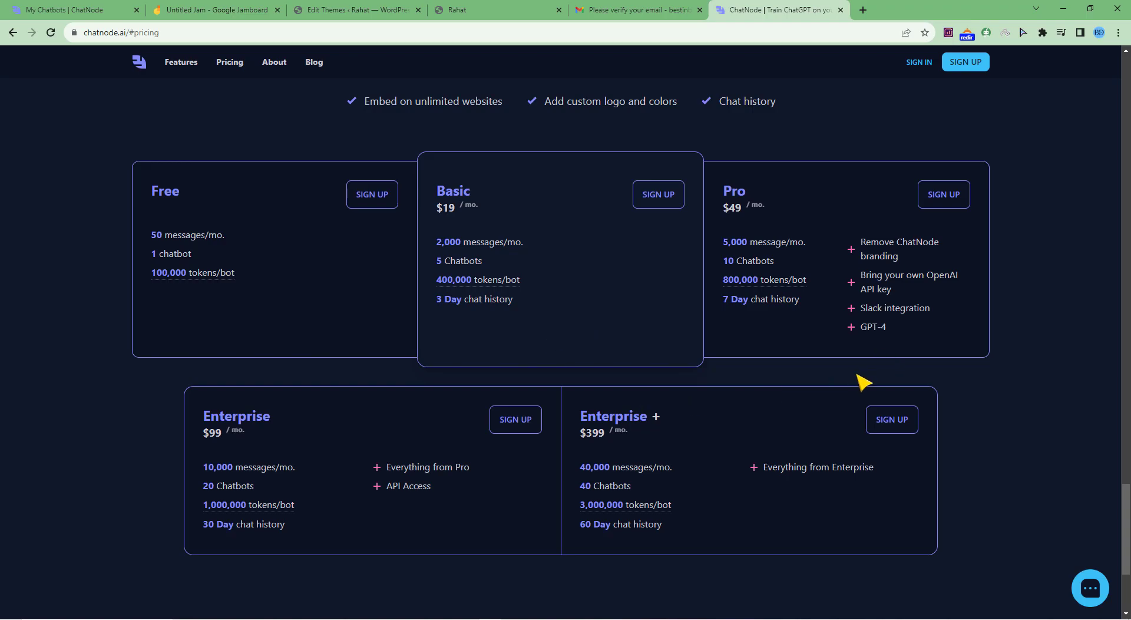
scroll(392, 413, "down", 1)
scroll(354, 406, "up", 1)
Step: Return to the WordPress site with the chat widget, and switch to the Untitled Jam in Google Jamboard
left_click(486, 15)
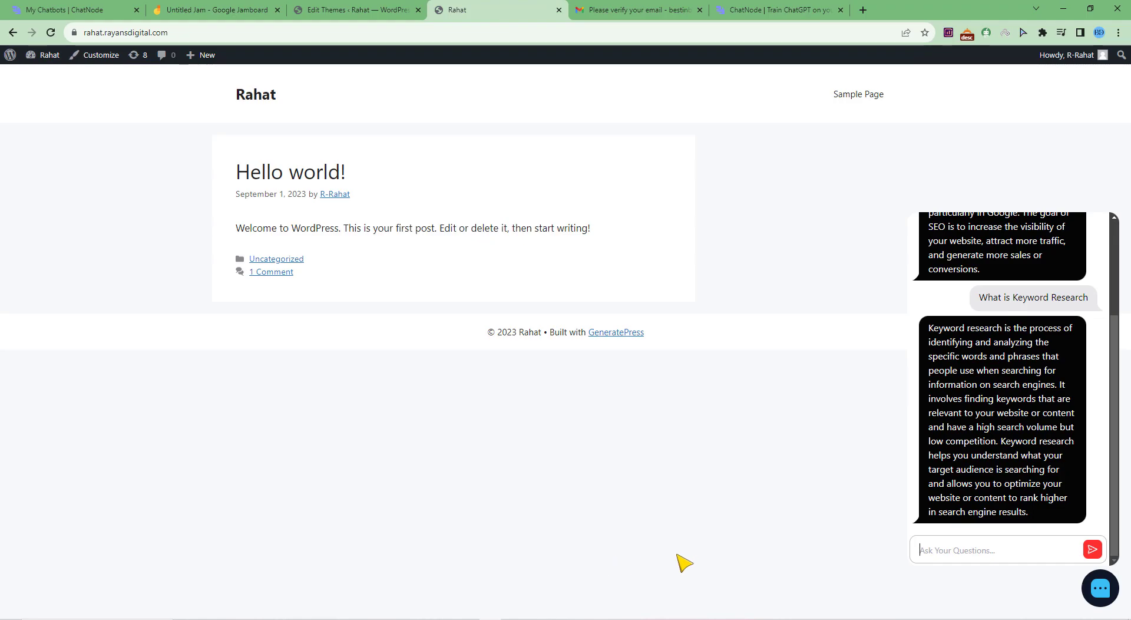
left_click(212, 10)
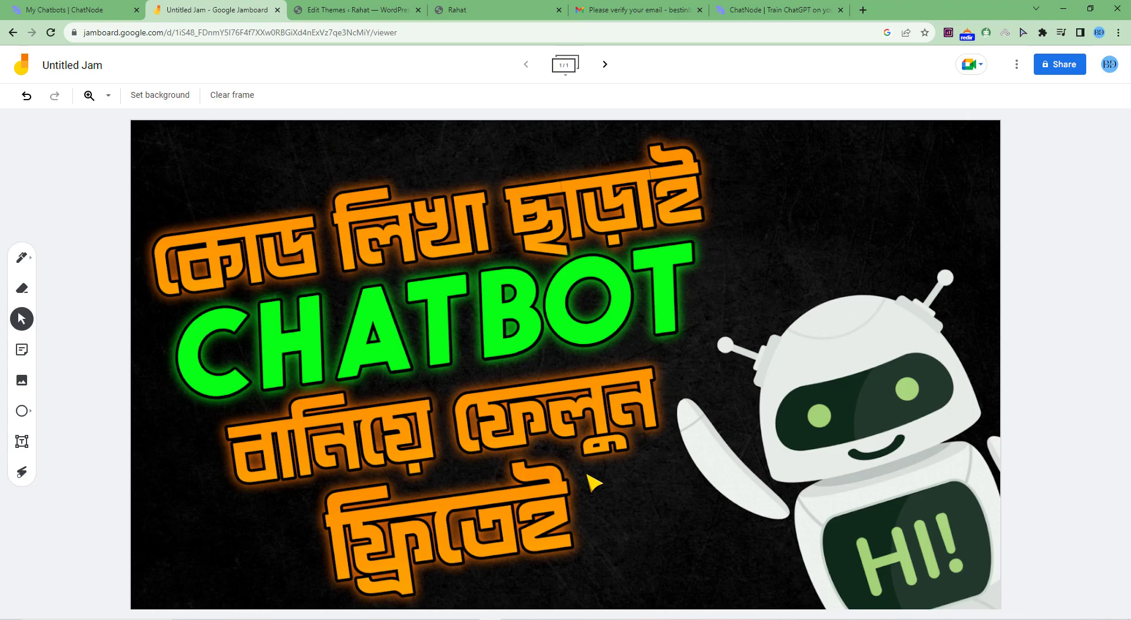